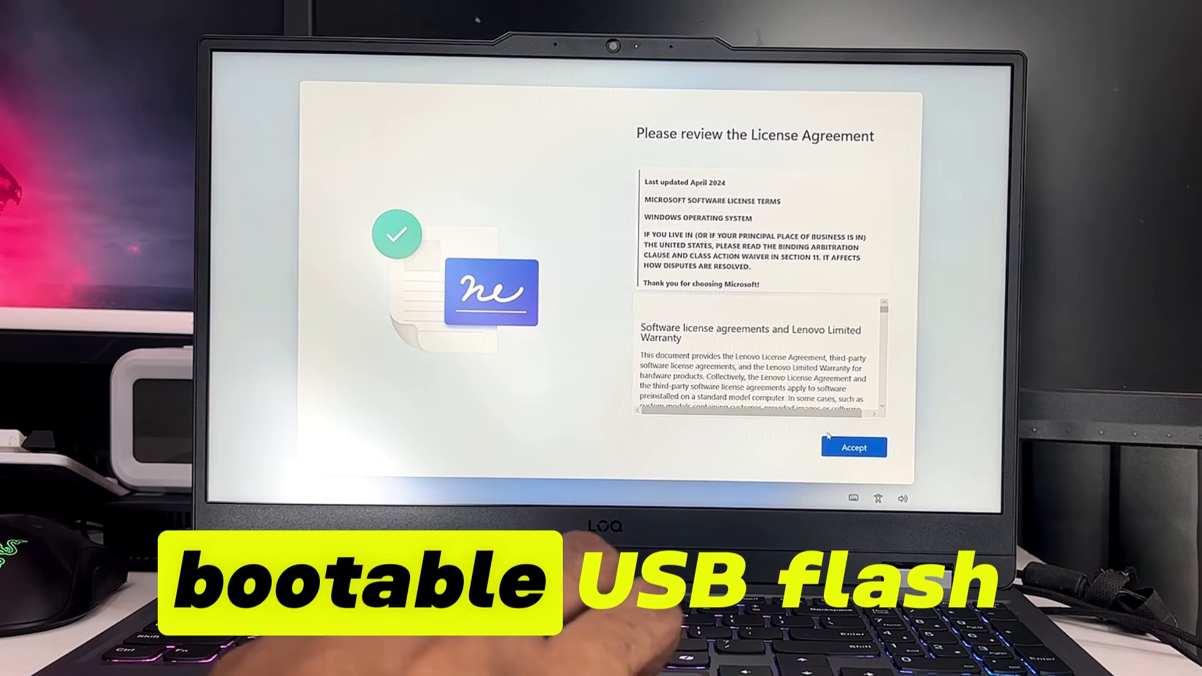
Step: Accept the license agreement in the Windows setup, name the device PS and continue
{"action": "left_click", "coordinate": [855, 448]}
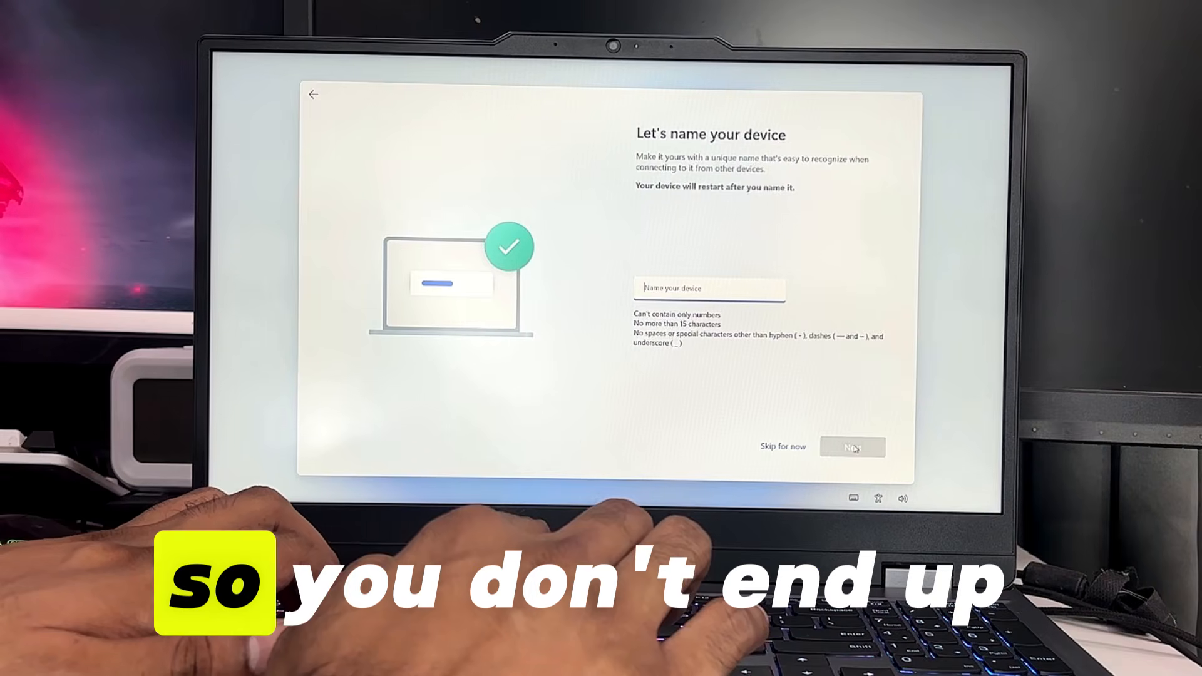
{"action": "type", "text": "PS"}
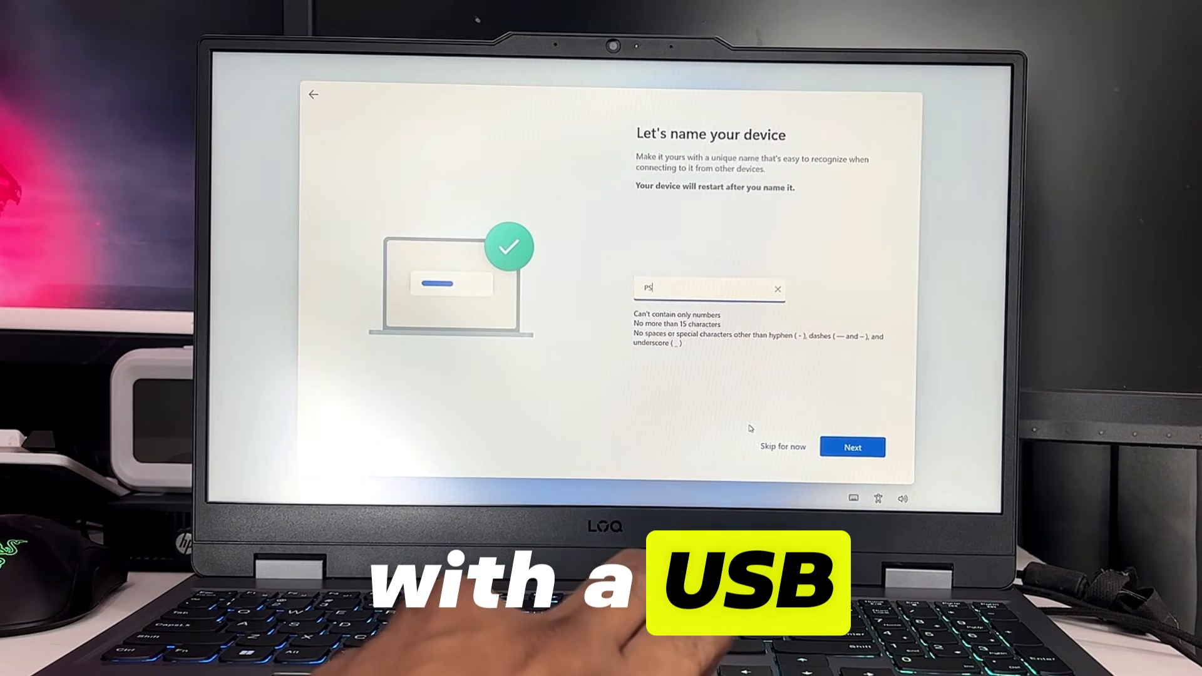
{"action": "left_click", "coordinate": [864, 448]}
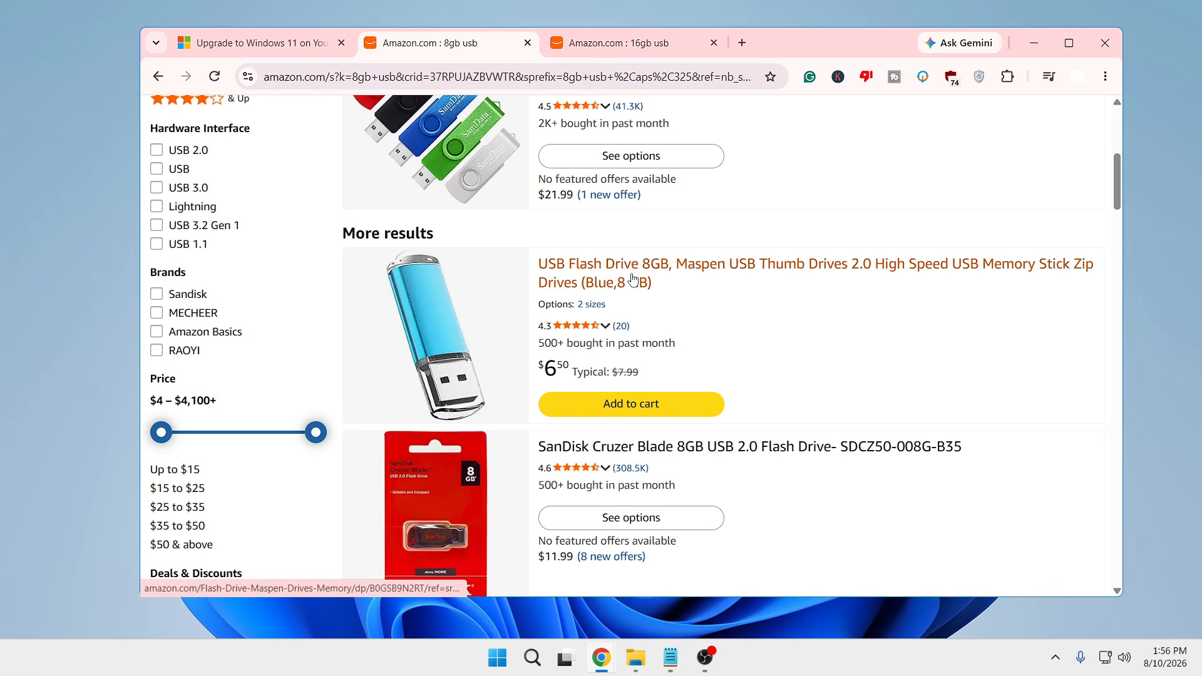
Step: Look over the Amazon listings for 8 GB and 16 GB USB drives and close both result pages
{"action": "scroll", "coordinate": [588, 323], "scroll_direction": "down", "scroll_amount": 1}
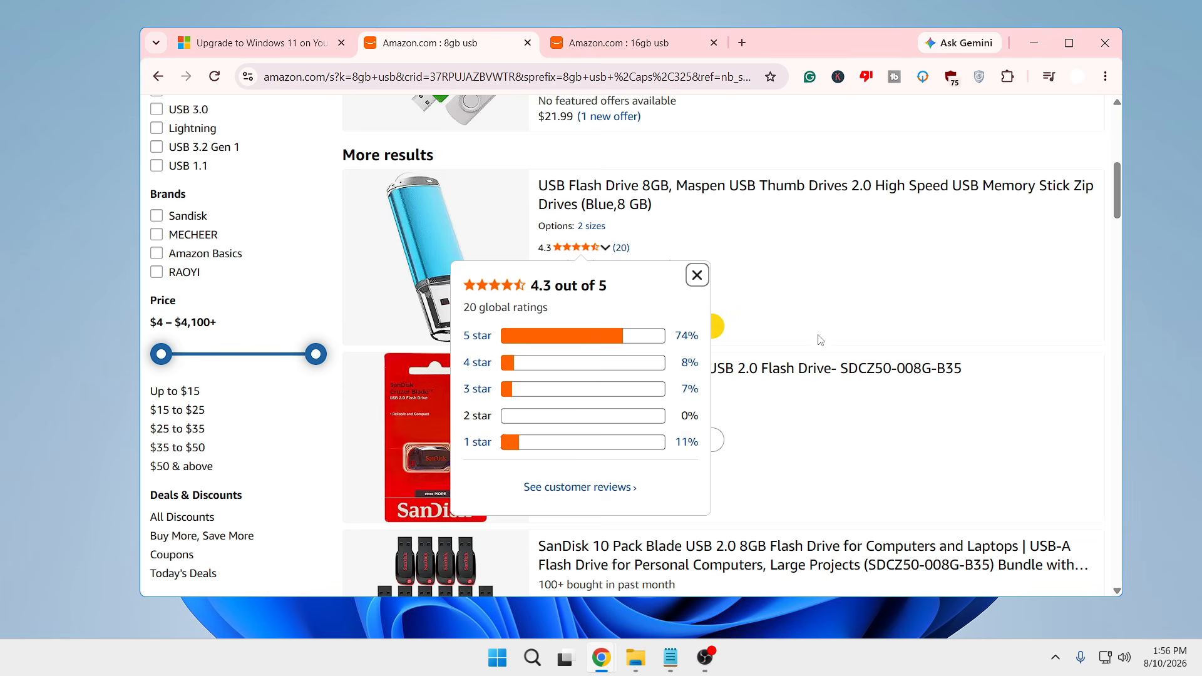
{"action": "left_click", "coordinate": [718, 321]}
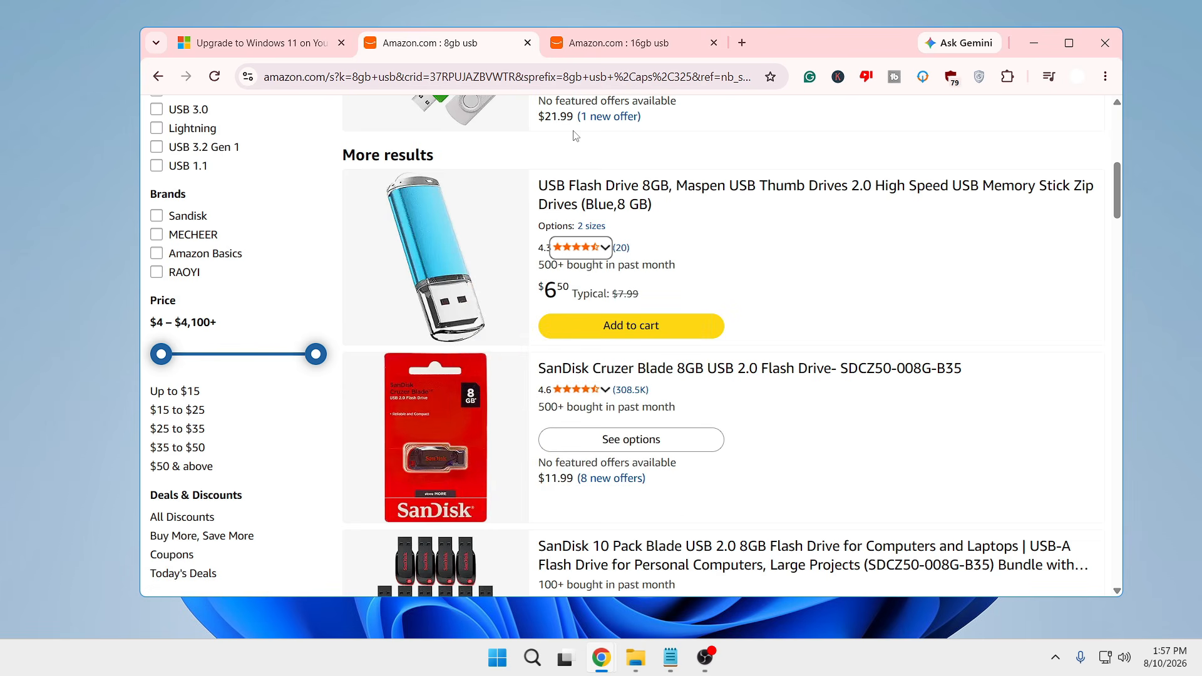
{"action": "left_click", "coordinate": [596, 49]}
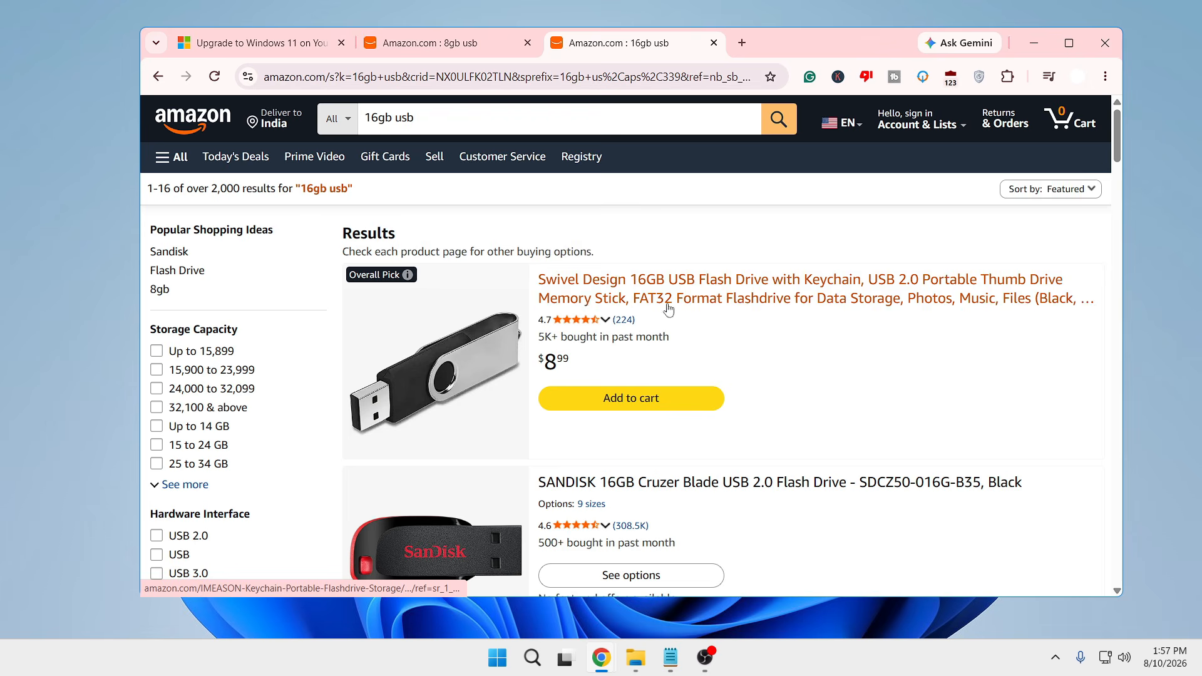
{"action": "key", "text": "ctrl+w"}
{"action": "key", "text": "ctrl+w"}
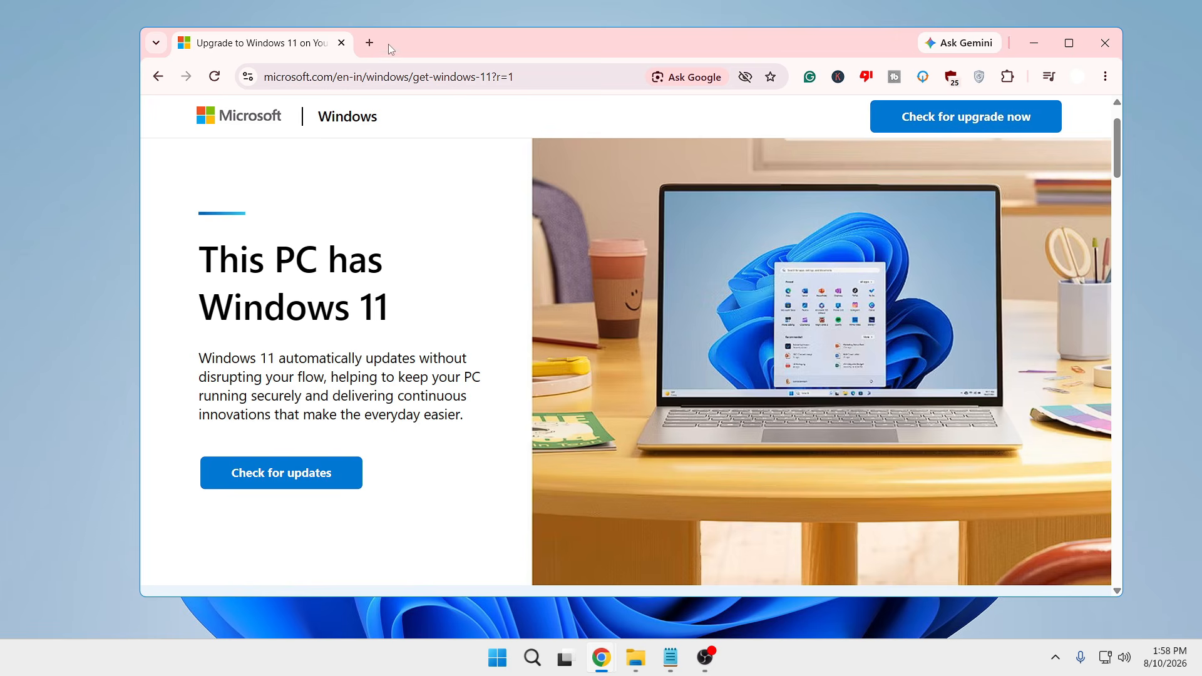
Step: Search Google for "windows 11 download" in a new tab and open Microsoft's Download Windows 11 page
{"action": "mouse_move", "coordinate": [388, 44]}
{"action": "left_mouse_down"}
{"action": "mouse_move", "coordinate": [411, 58]}
{"action": "mouse_move", "coordinate": [407, 48]}
{"action": "mouse_move", "coordinate": [374, 51]}
{"action": "left_mouse_up"}
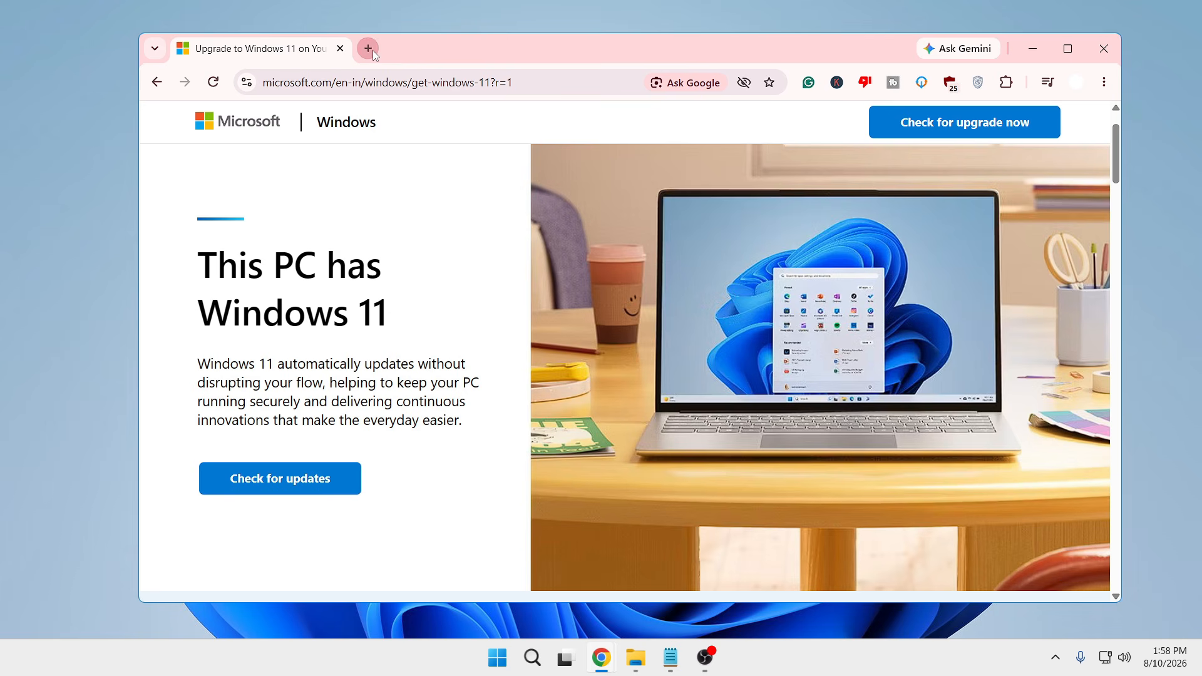
{"action": "left_click", "coordinate": [373, 50]}
{"action": "type", "text": "windows 11 "}
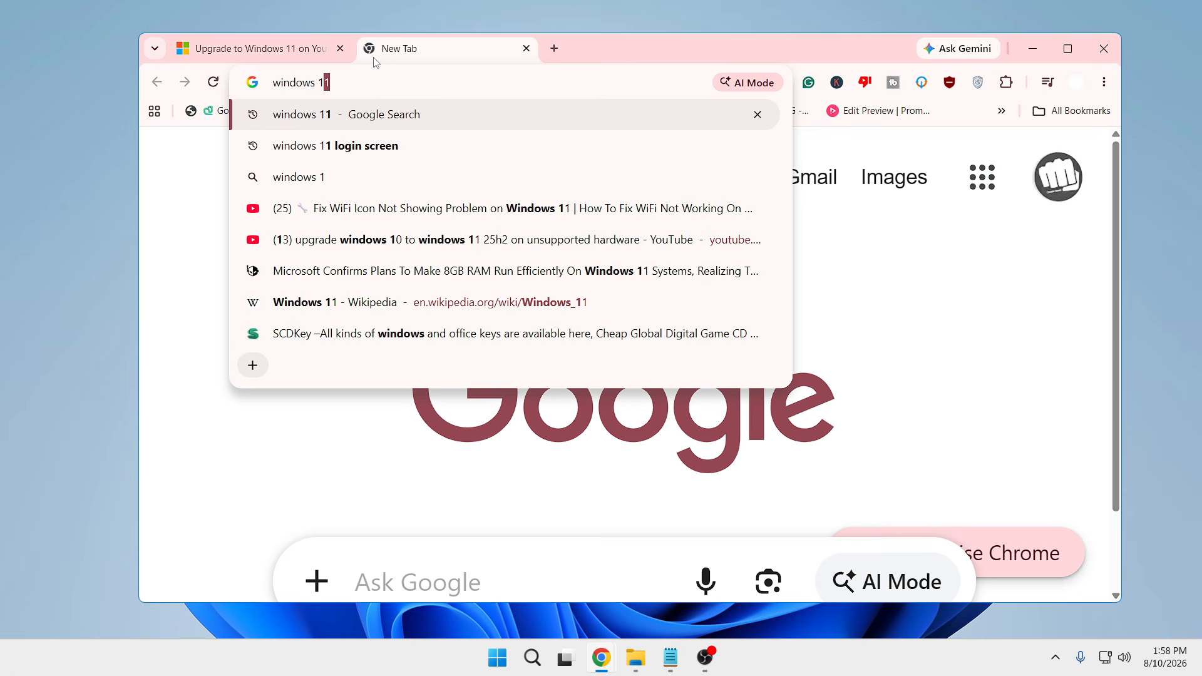
{"action": "type", "text": "download"}
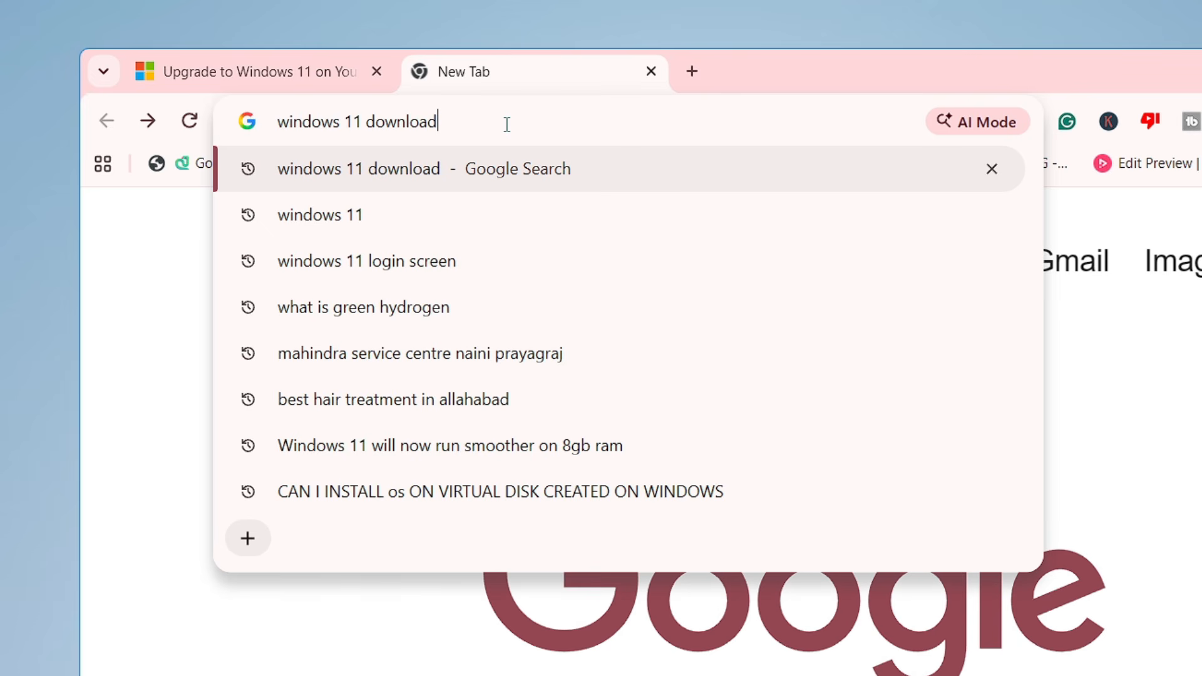
{"action": "key", "text": "Return"}
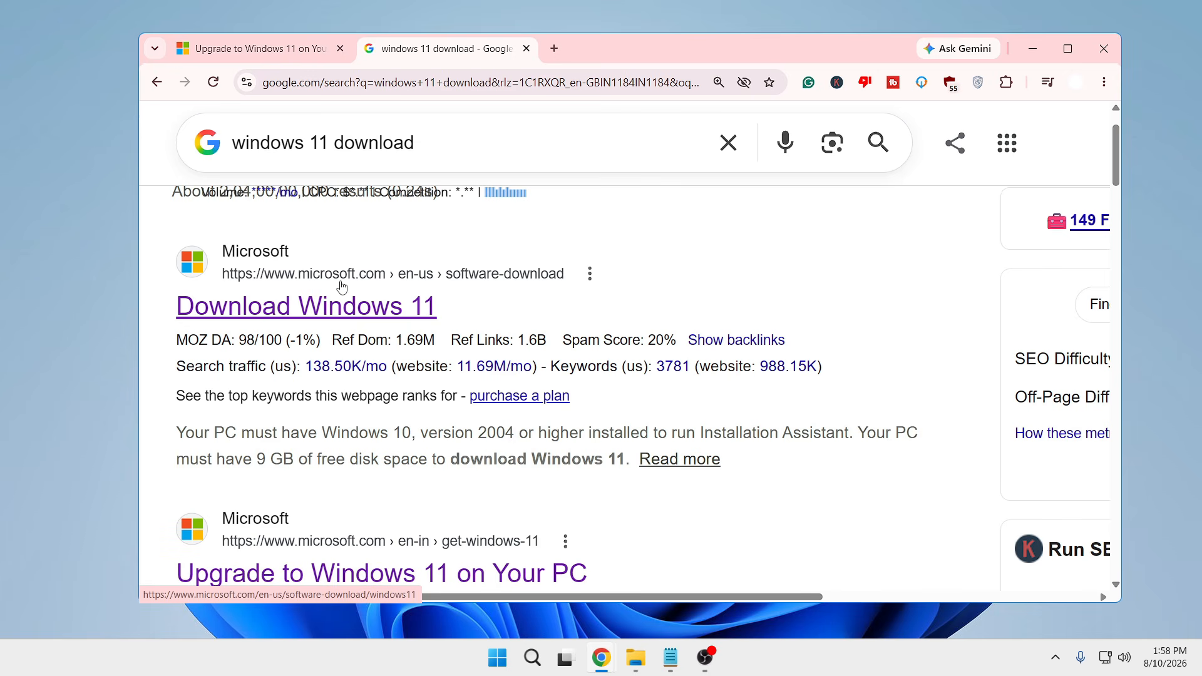
{"action": "left_click", "coordinate": [320, 316]}
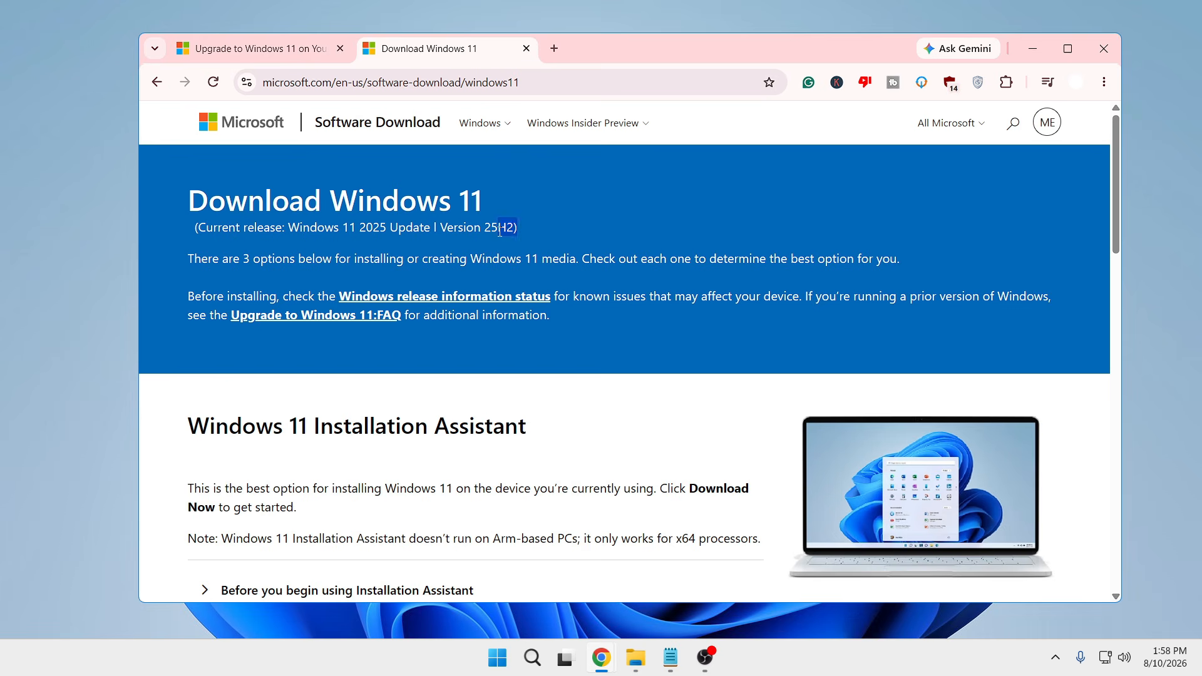
Step: In the Disk Image (ISO) section for x64 devices, choose Windows 11 (multi-edition ISO for x64 devices) and confirm it
{"action": "scroll", "coordinate": [511, 229], "scroll_direction": "down", "scroll_amount": 3}
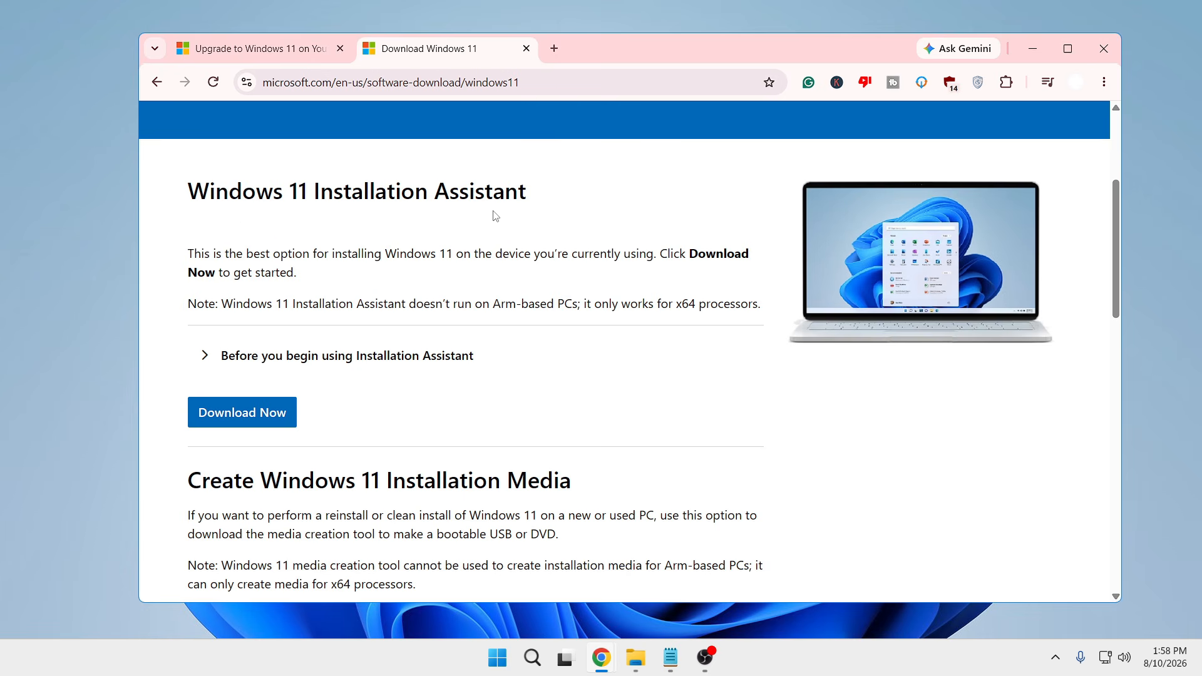
{"action": "scroll", "coordinate": [468, 243], "scroll_direction": "down", "scroll_amount": 3}
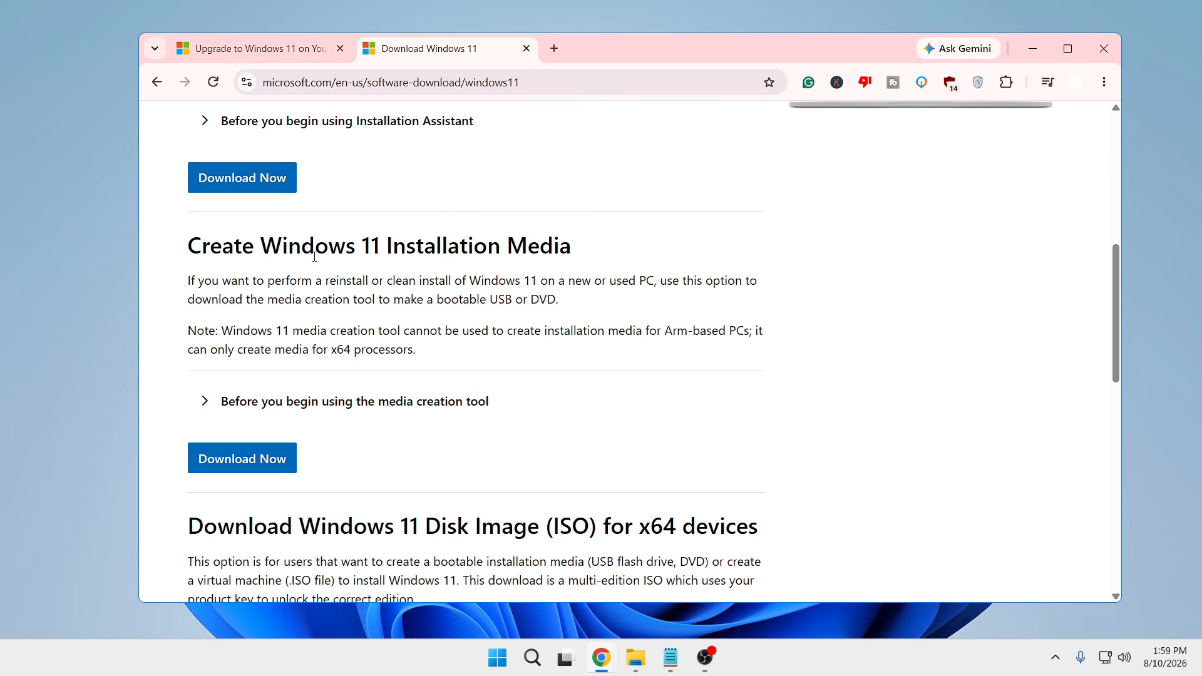
{"action": "scroll", "coordinate": [497, 252], "scroll_direction": "down", "scroll_amount": 1}
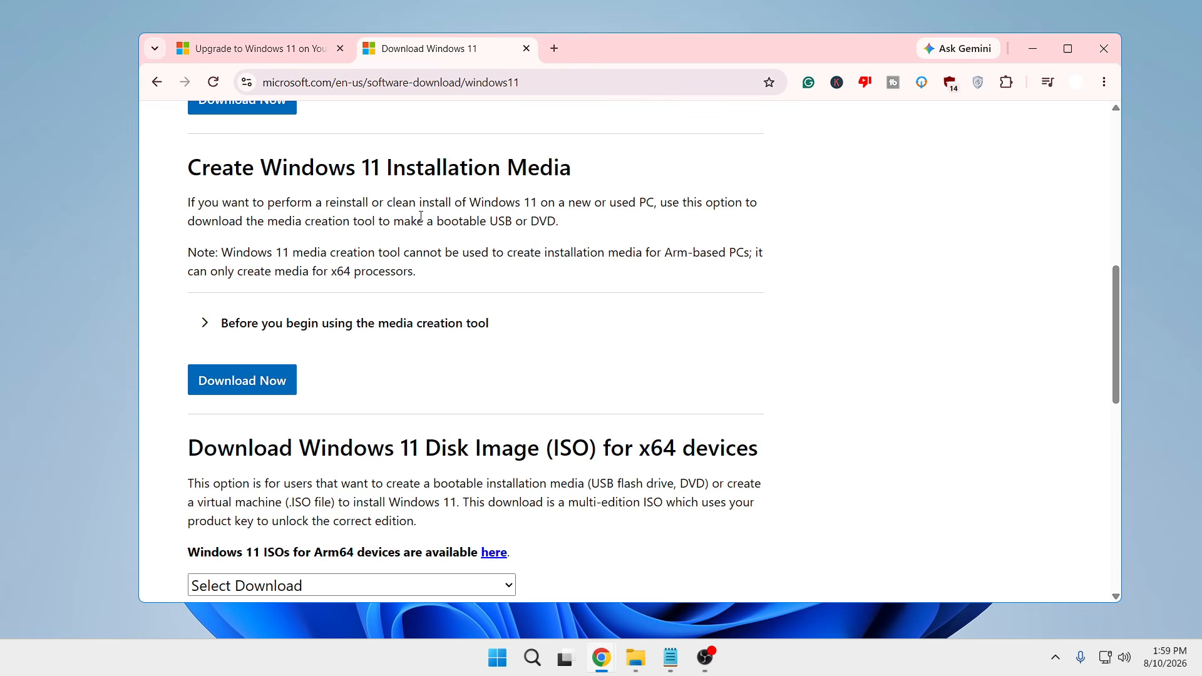
{"action": "scroll", "coordinate": [421, 216], "scroll_direction": "down", "scroll_amount": 3}
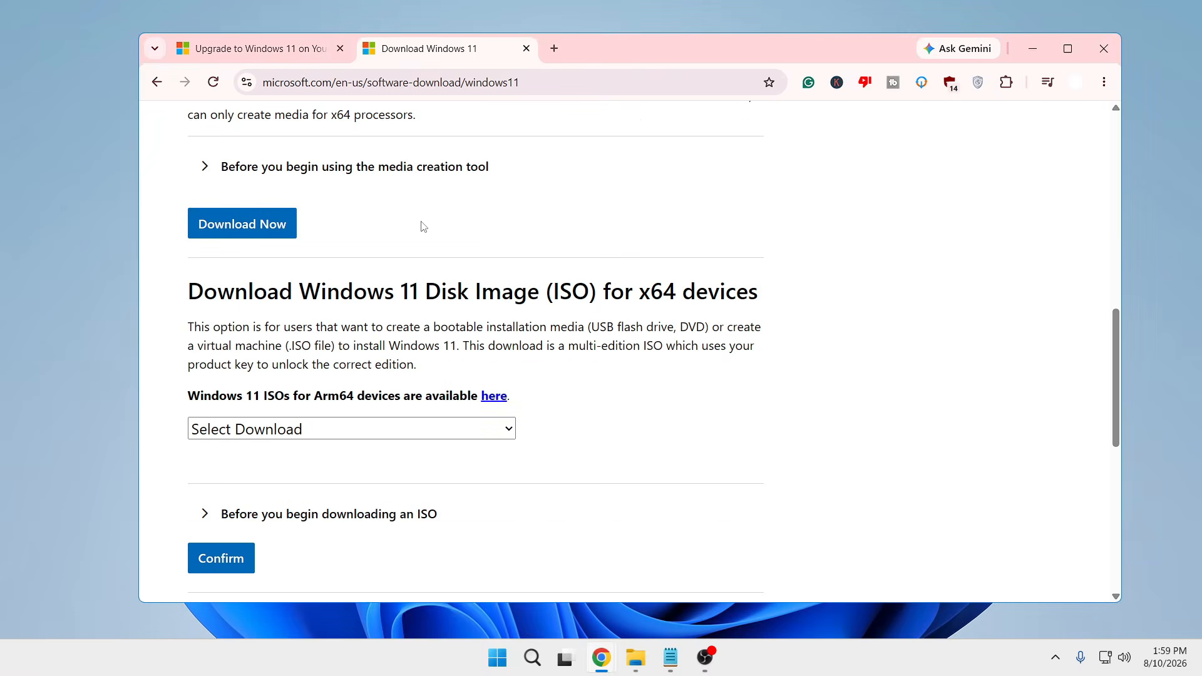
{"action": "scroll", "coordinate": [415, 301], "scroll_direction": "down", "scroll_amount": 1}
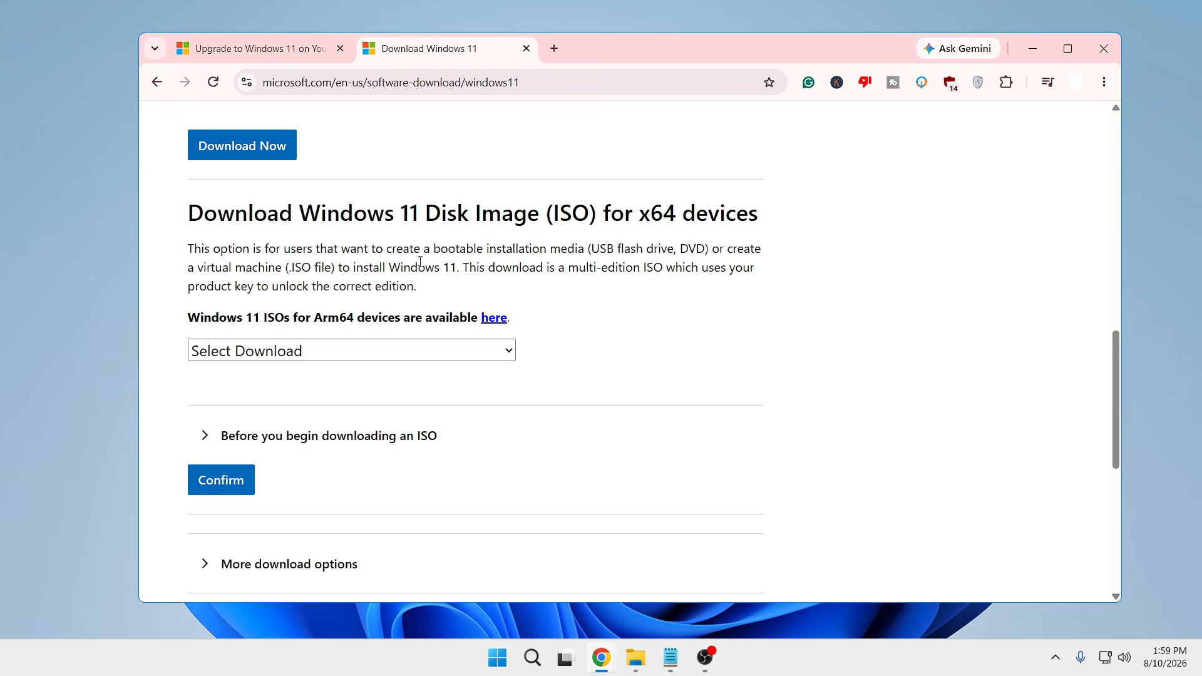
{"action": "scroll", "coordinate": [420, 262], "scroll_direction": "up", "scroll_amount": 1}
{"action": "scroll", "coordinate": [414, 281], "scroll_direction": "down", "scroll_amount": 1}
{"action": "left_click", "coordinate": [471, 358]}
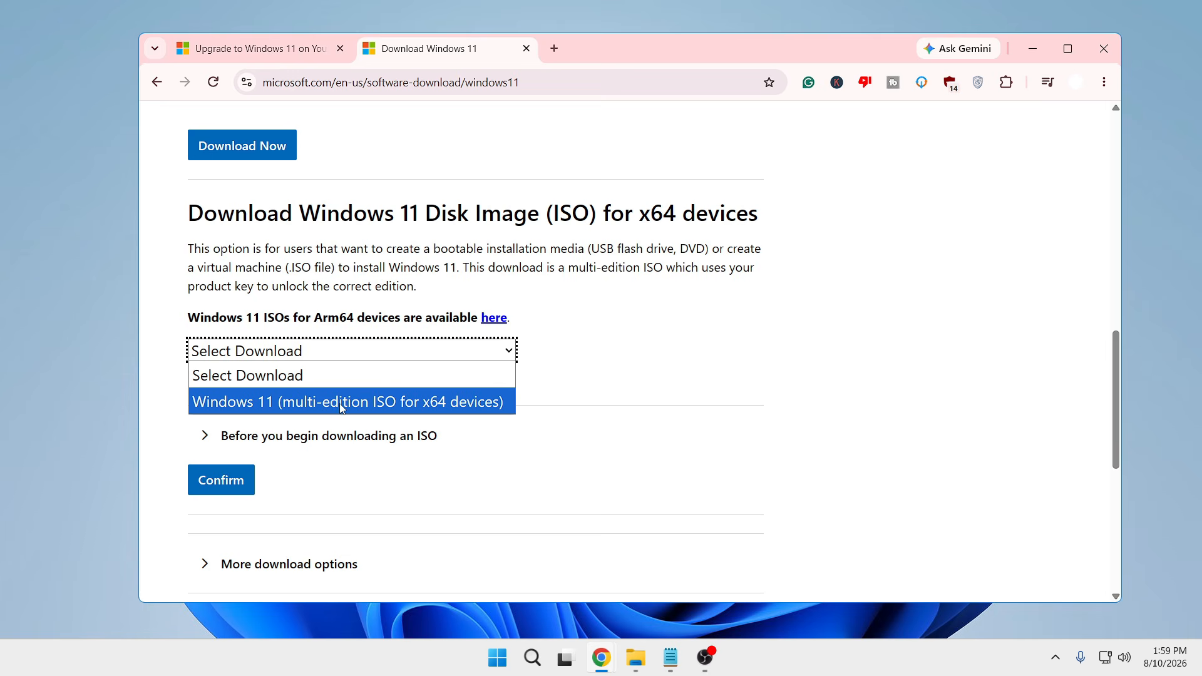
{"action": "left_click", "coordinate": [323, 408]}
{"action": "left_click", "coordinate": [224, 485]}
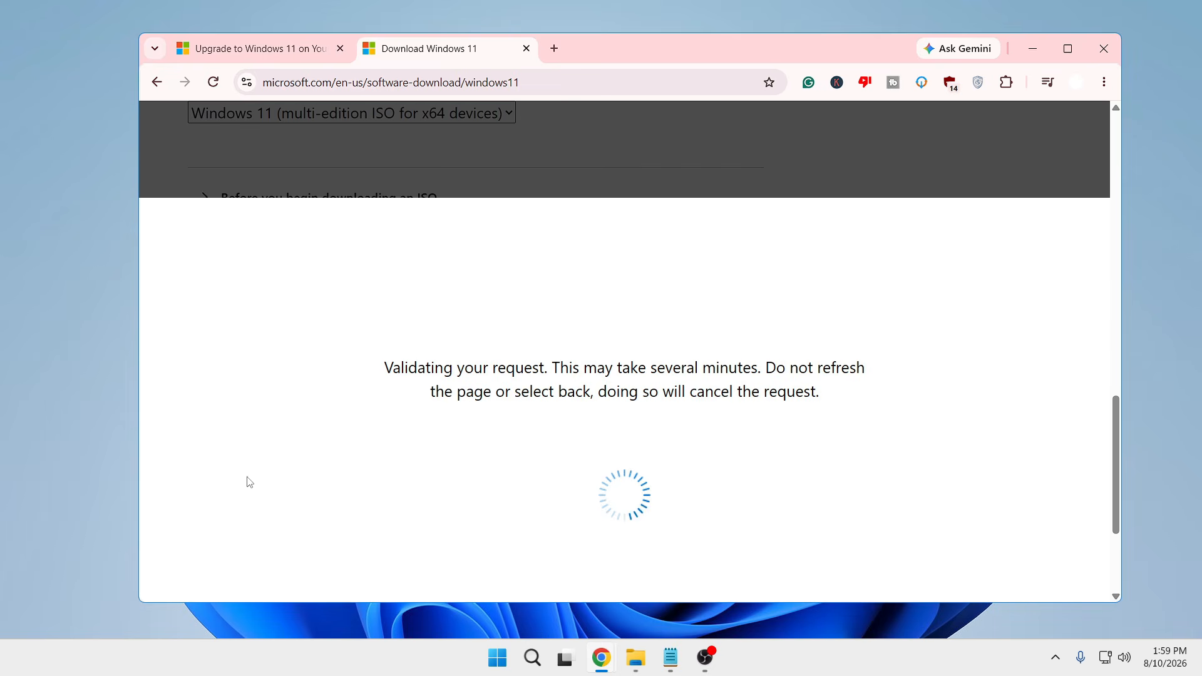
Step: Confirm English (United States) as the product language and start the 64-bit ISO download
{"action": "left_click", "coordinate": [269, 396]}
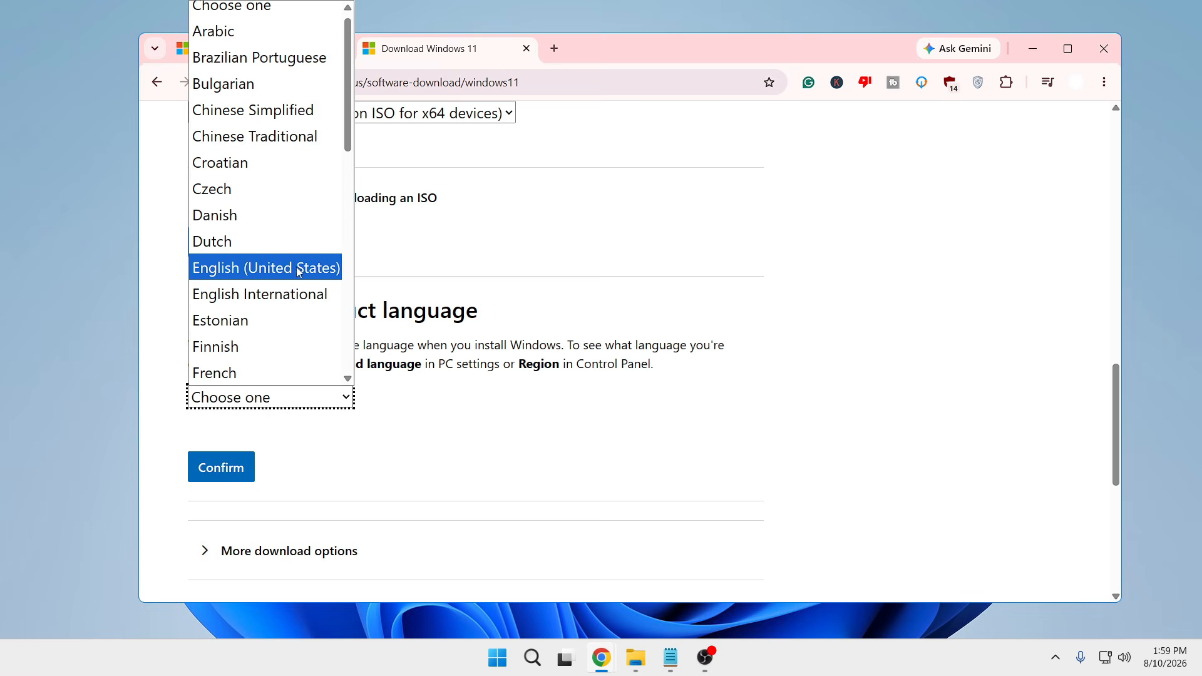
{"action": "left_click", "coordinate": [276, 278]}
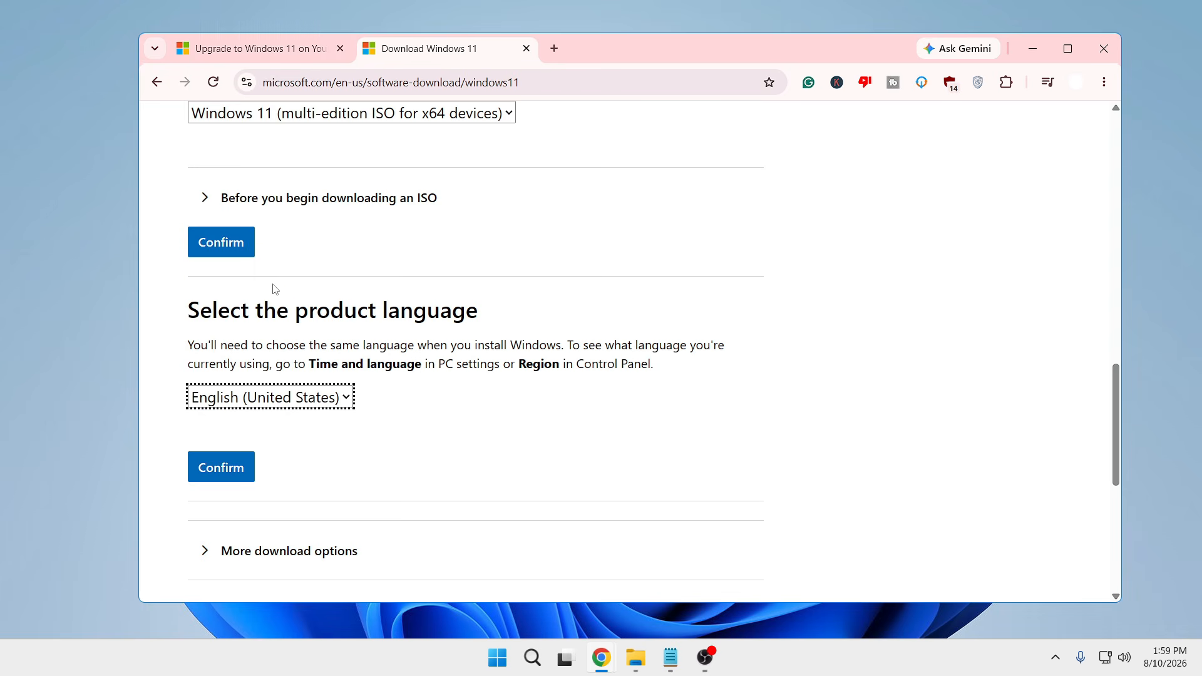
{"action": "left_click", "coordinate": [229, 468]}
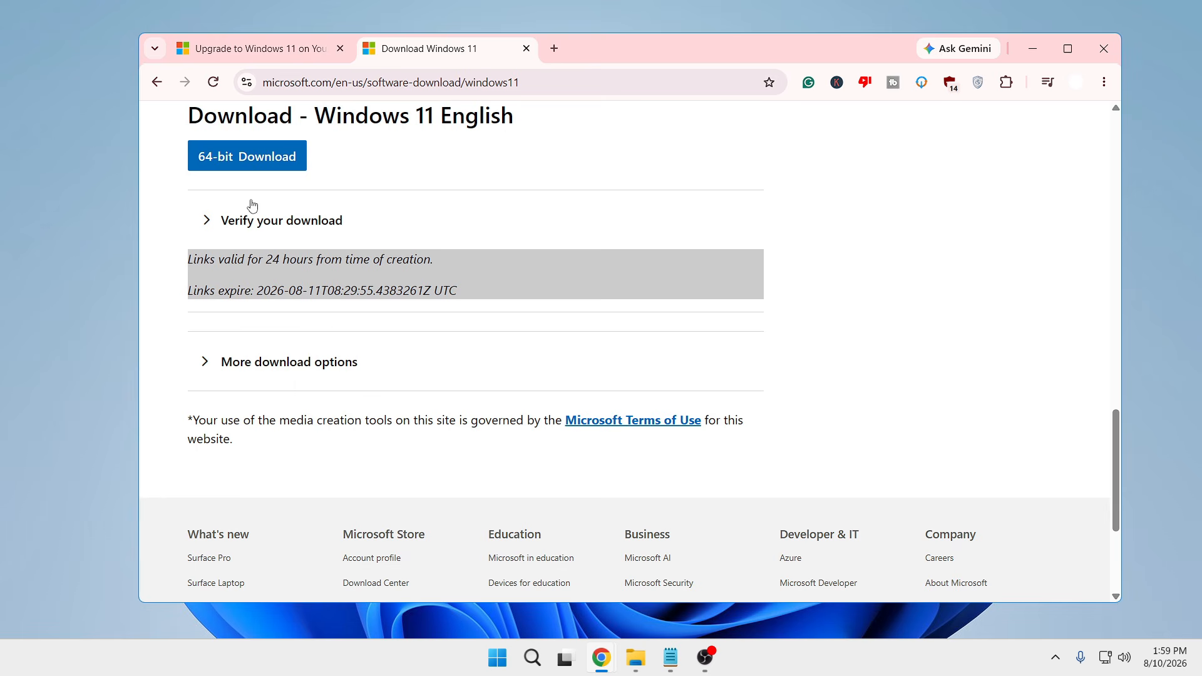
{"action": "left_click", "coordinate": [259, 156]}
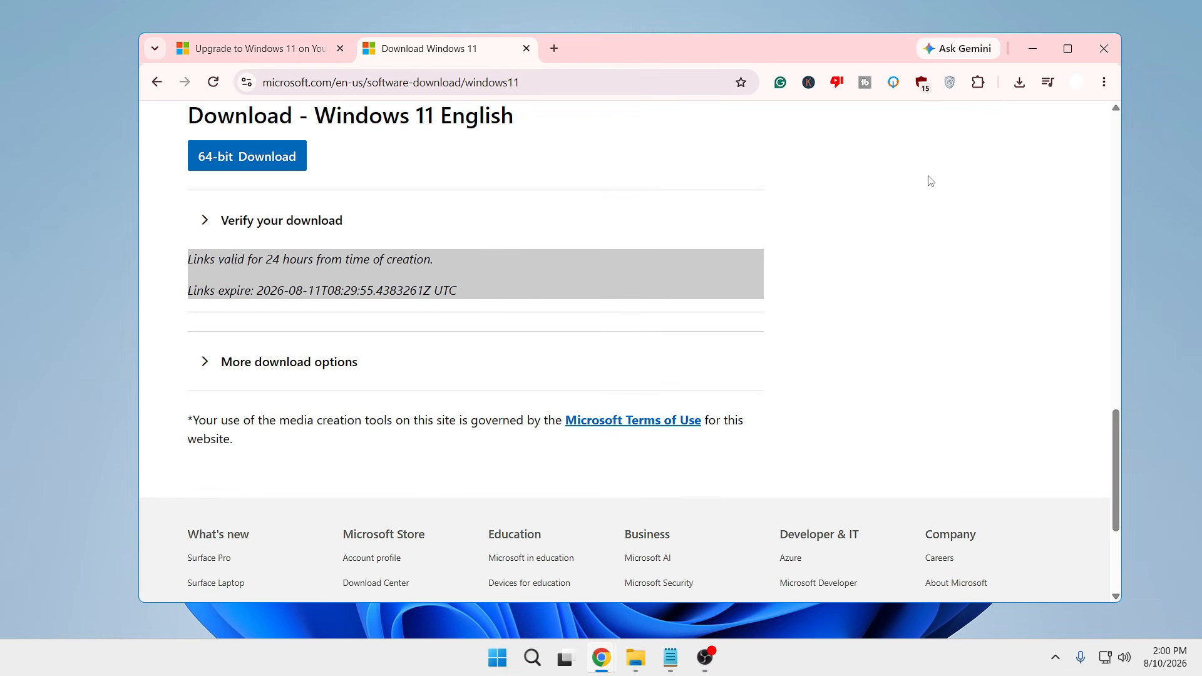
Step: Search Google for "rufus" in a new tab and download the portable rufus-4.15p.exe from the rufus.ie site
{"action": "left_click", "coordinate": [554, 48]}
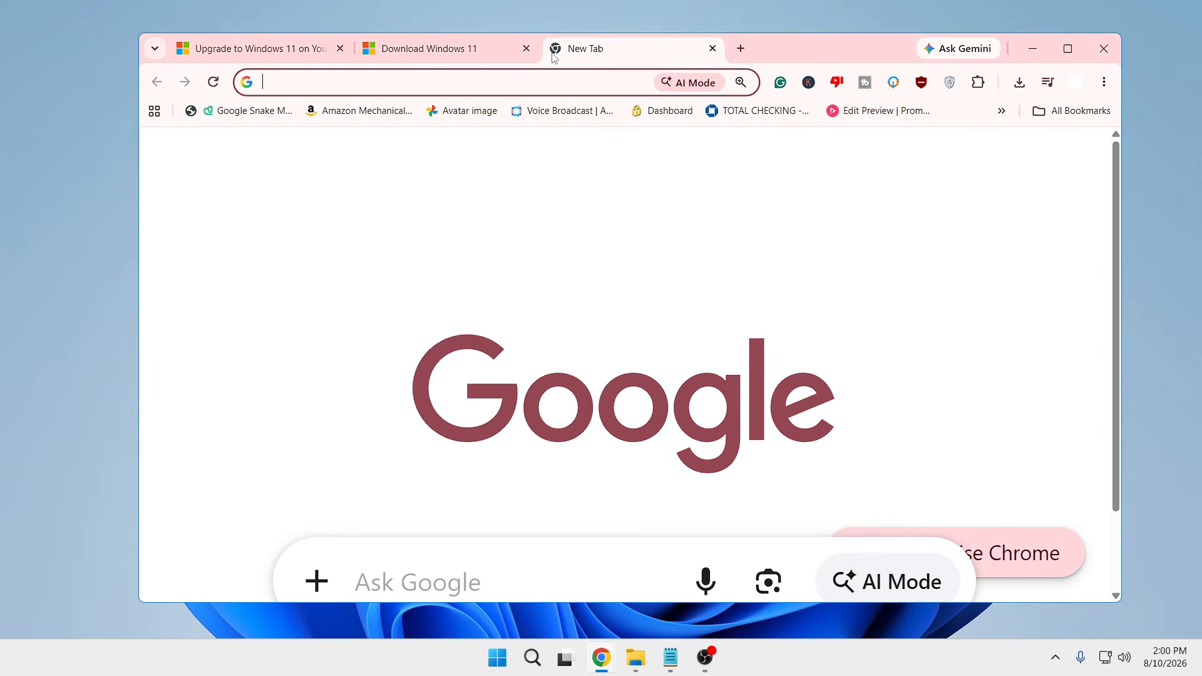
{"action": "type", "text": "rufus"}
{"action": "key", "text": "Return"}
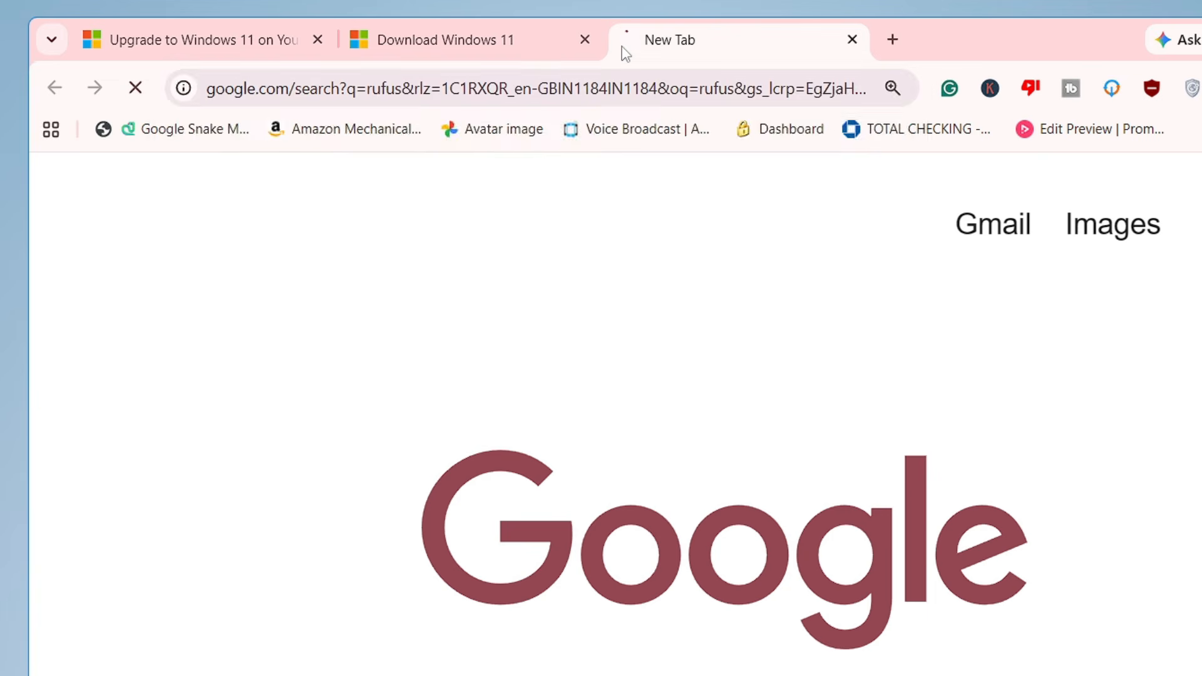
{"action": "scroll", "coordinate": [418, 267], "scroll_direction": "down", "scroll_amount": 2}
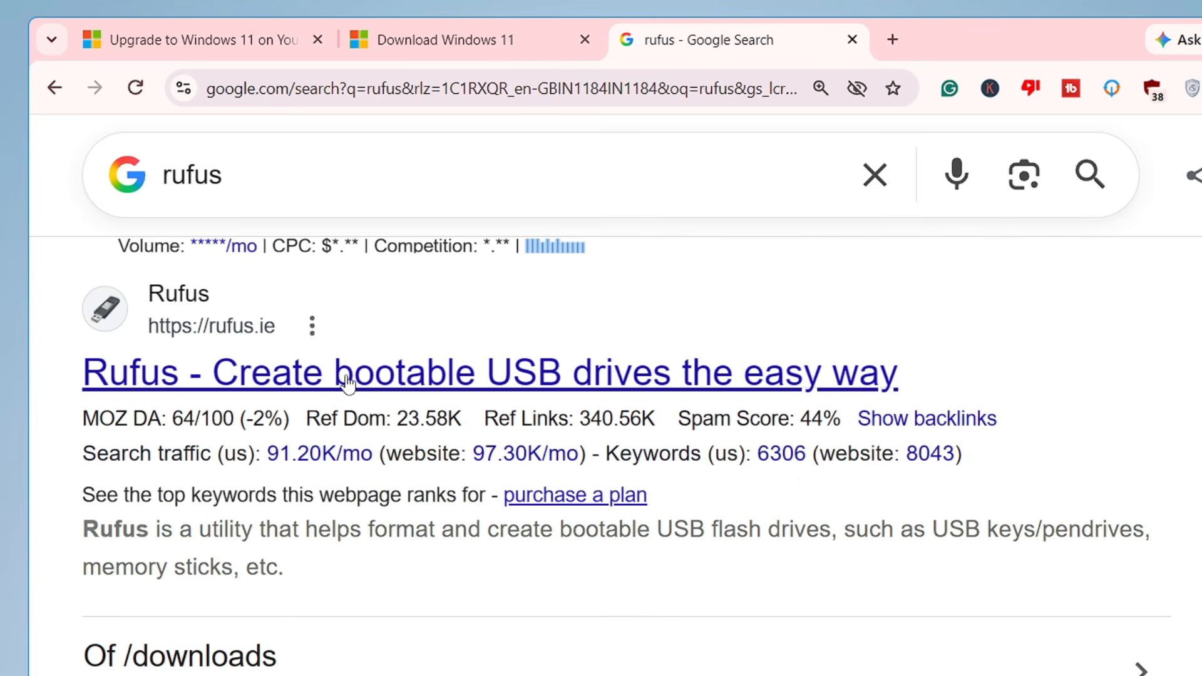
{"action": "left_click", "coordinate": [468, 388]}
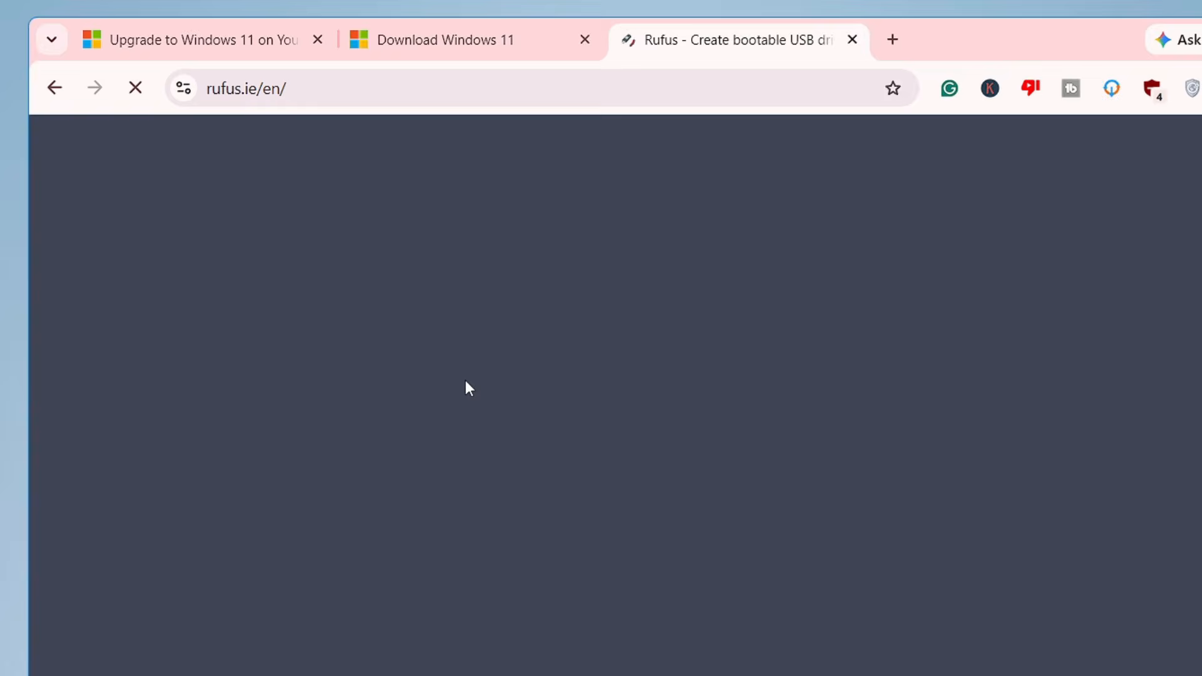
{"action": "scroll", "coordinate": [220, 324], "scroll_direction": "down", "scroll_amount": 10}
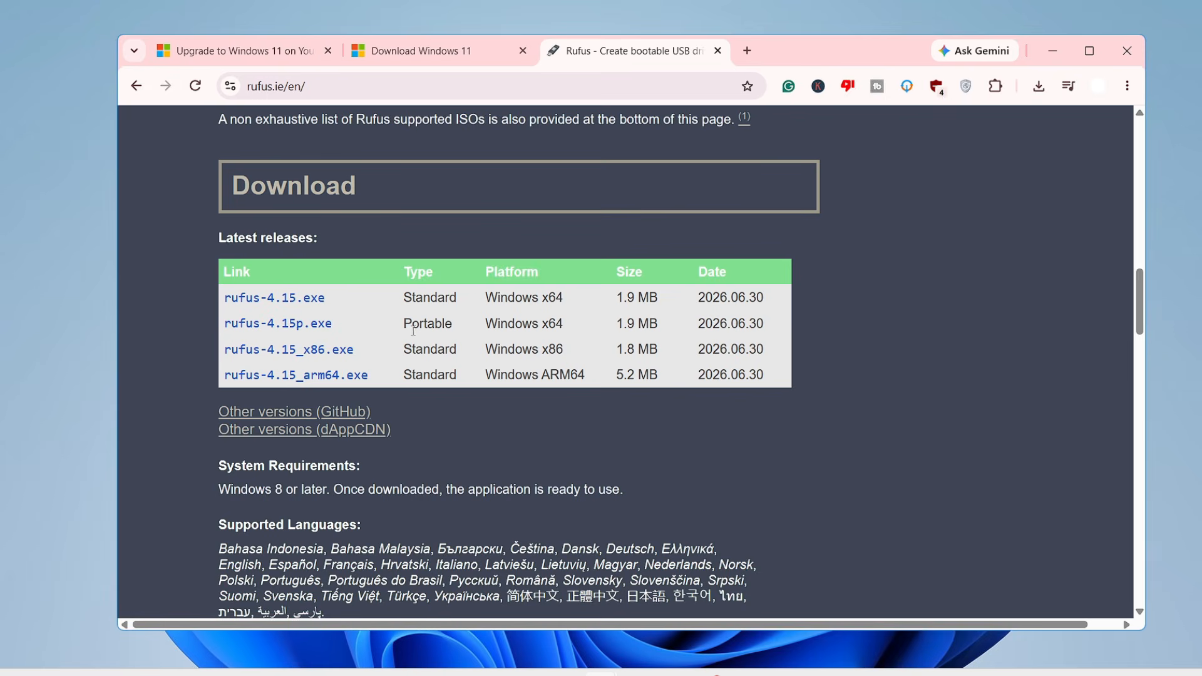
{"action": "left_click", "coordinate": [279, 324]}
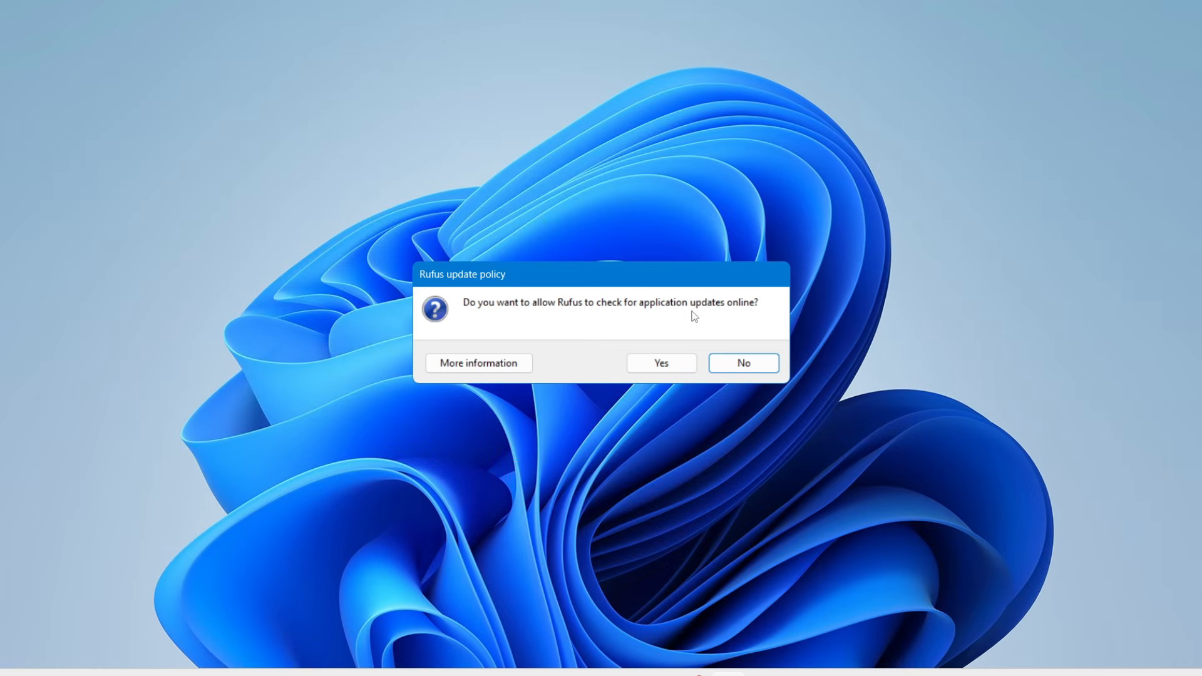
Step: In Rufus, allow online checks for application updates and download the updated UEFI DBX files
{"action": "left_click", "coordinate": [661, 366]}
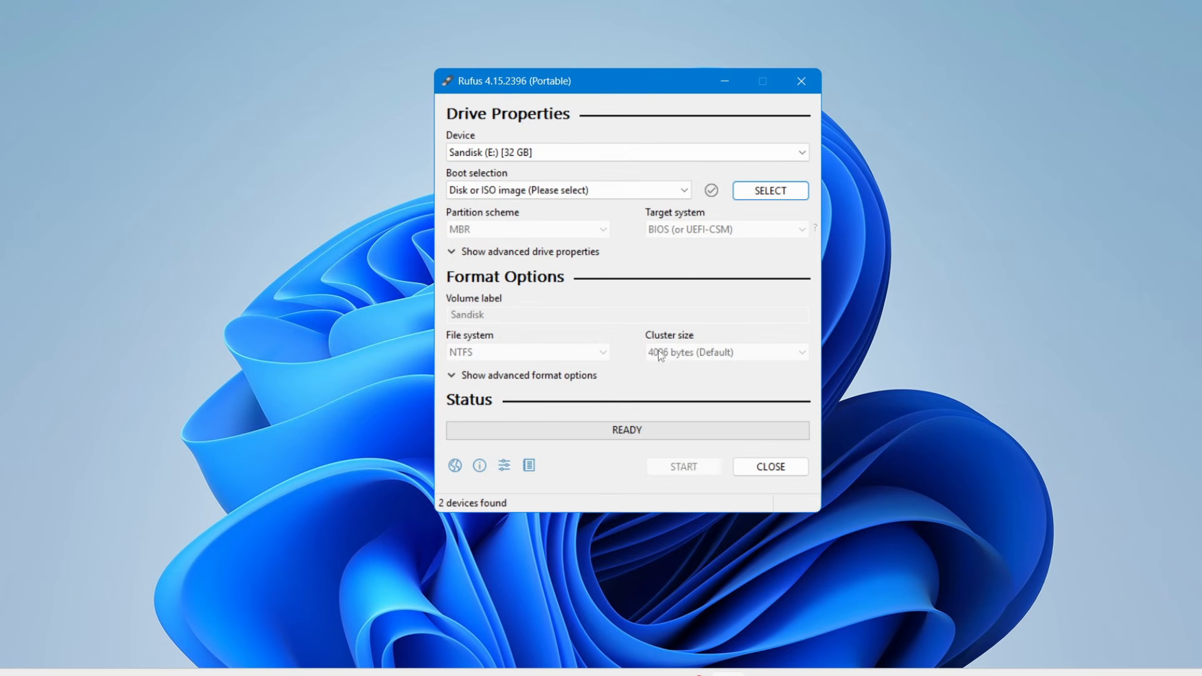
{"action": "left_click_drag", "start_coordinate": [658, 91], "coordinate": [628, 122]}
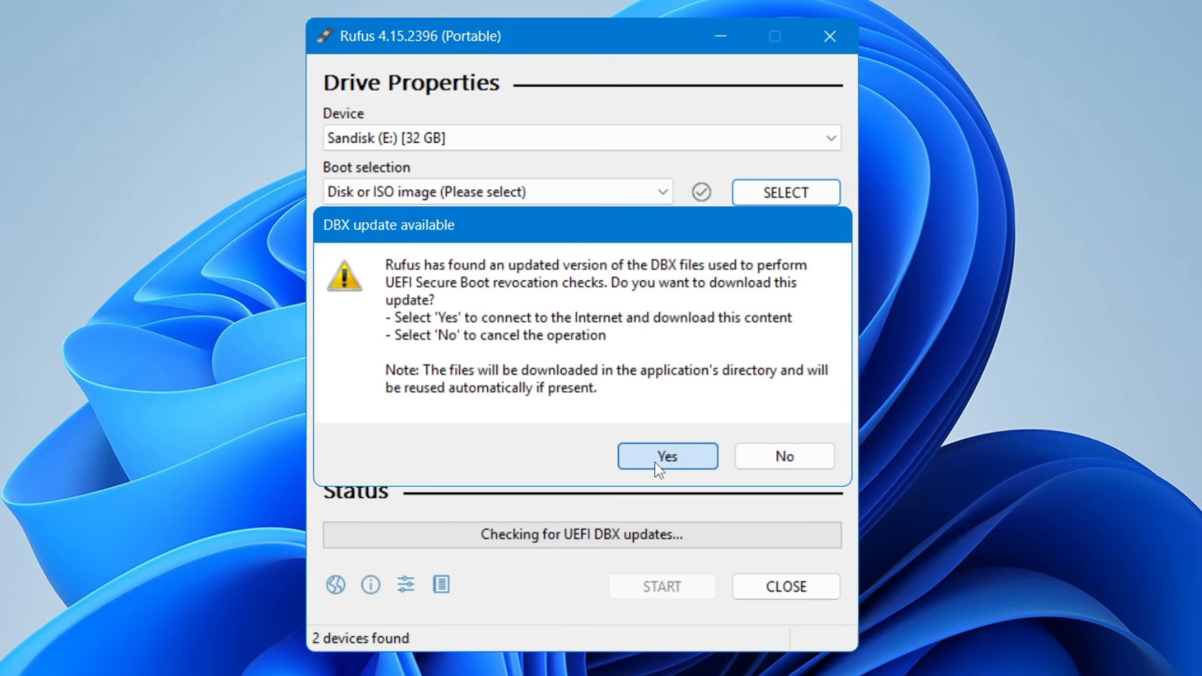
{"action": "left_click", "coordinate": [655, 462]}
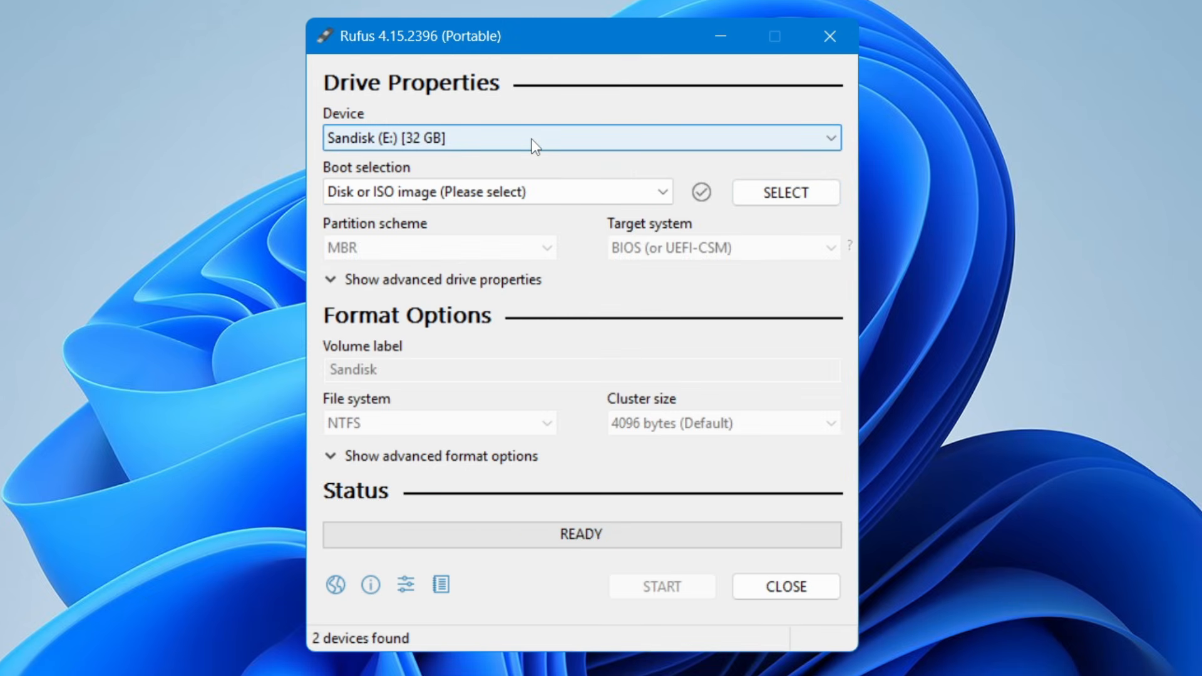
Step: Choose the 32 GB Sandisk (E:) drive as the device and load Win11_25H2_English_x64.iso from Seagate HDD (F:) as the boot image
{"action": "left_click", "coordinate": [532, 139]}
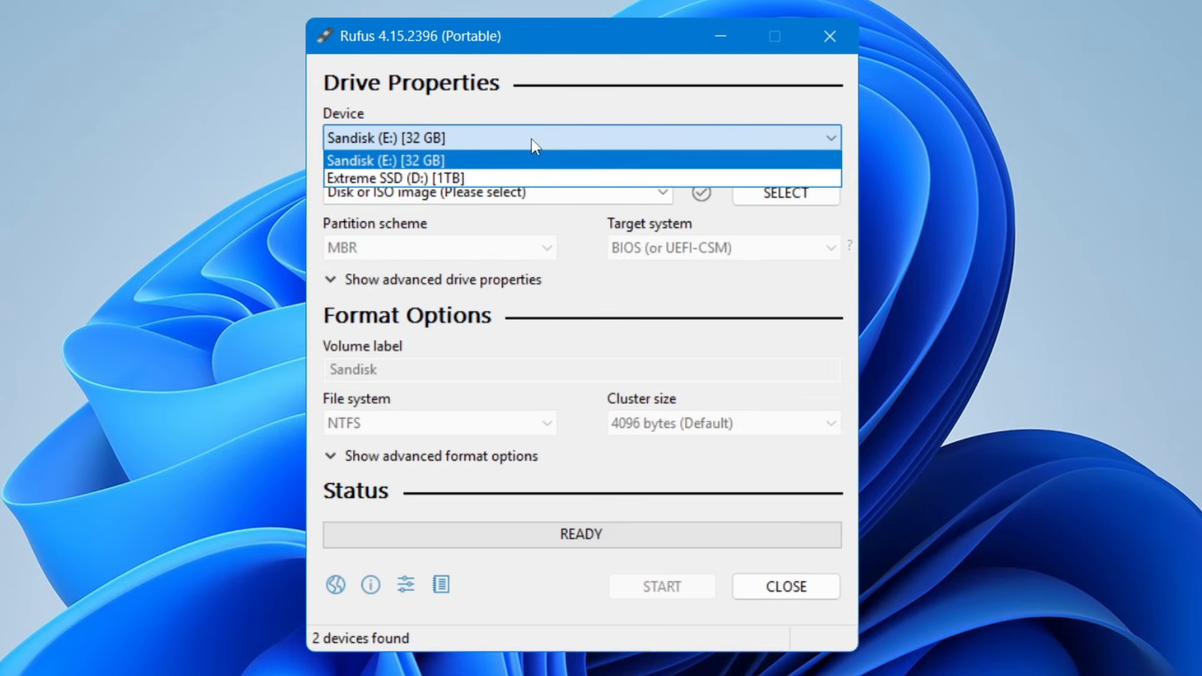
{"action": "left_click", "coordinate": [443, 159]}
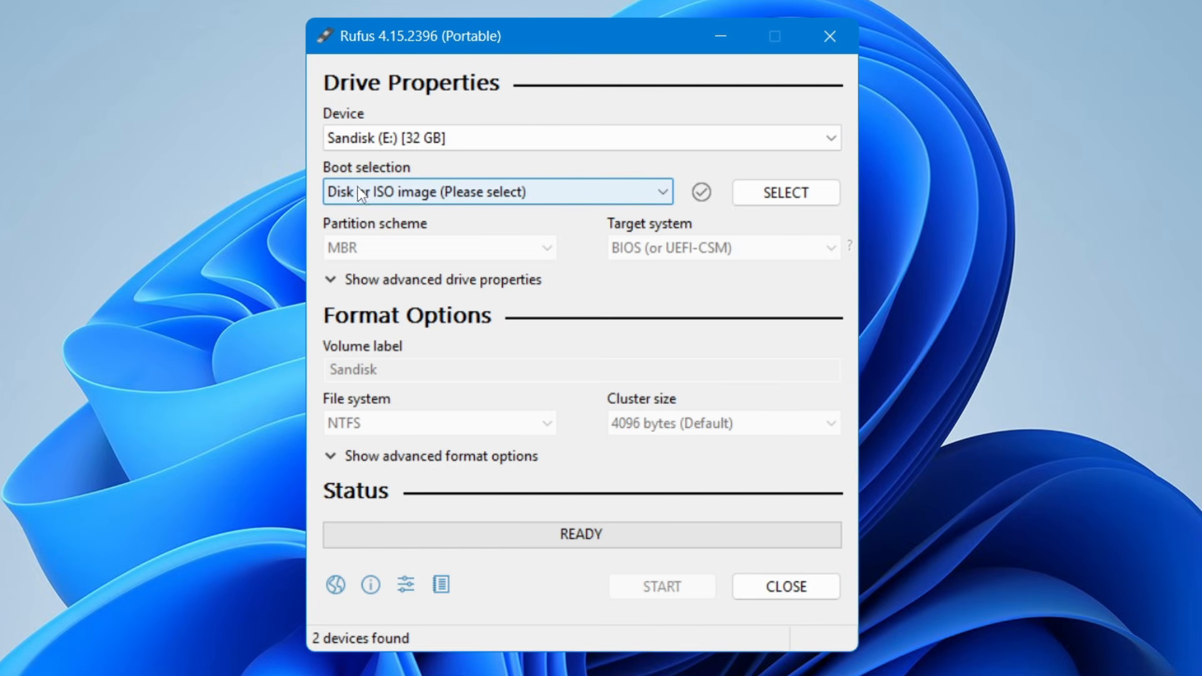
{"action": "left_click", "coordinate": [782, 194]}
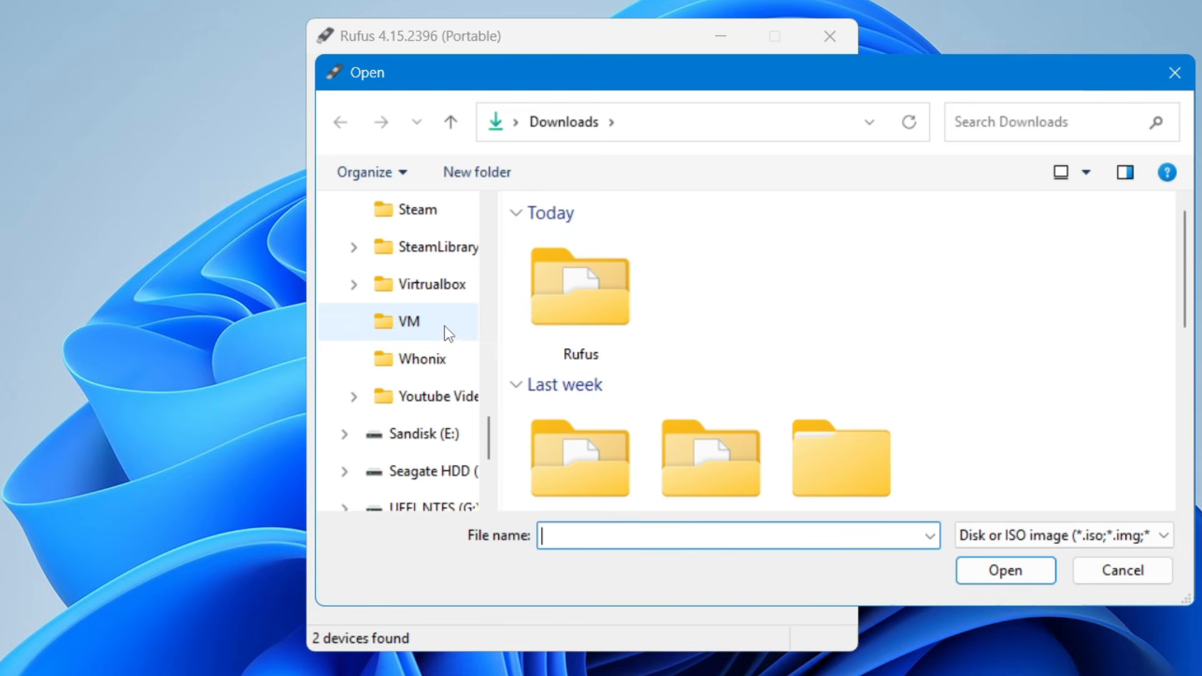
{"action": "scroll", "coordinate": [445, 325], "scroll_direction": "down", "scroll_amount": 2}
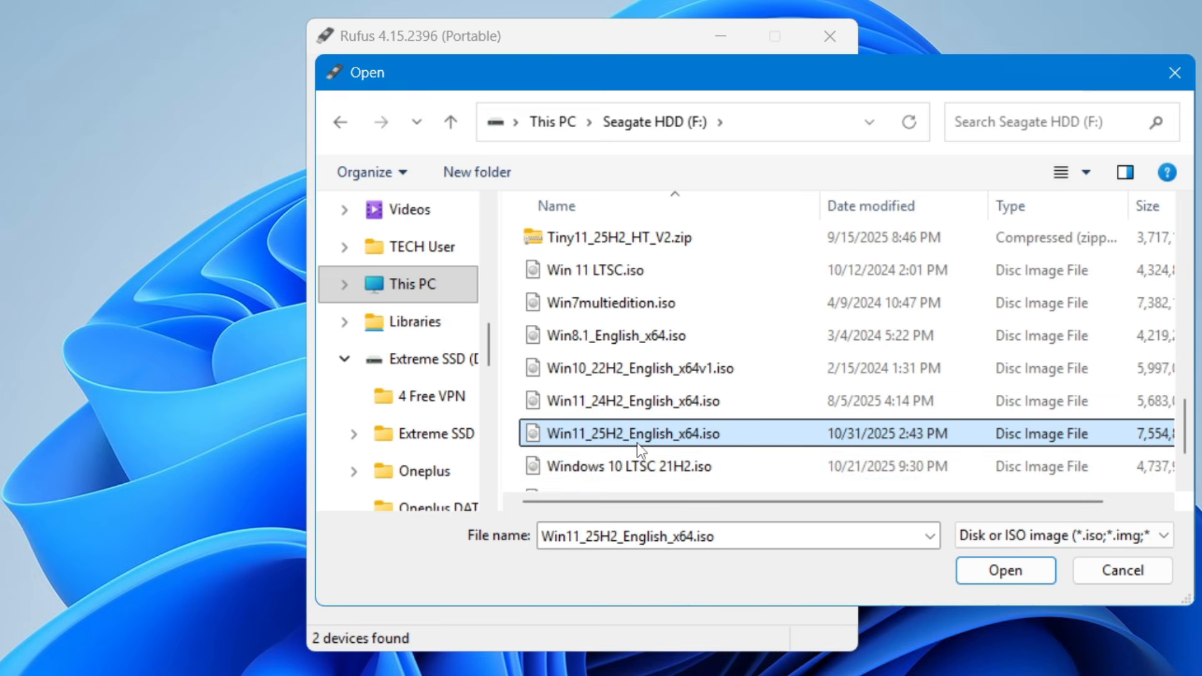
{"action": "left_click", "coordinate": [986, 572]}
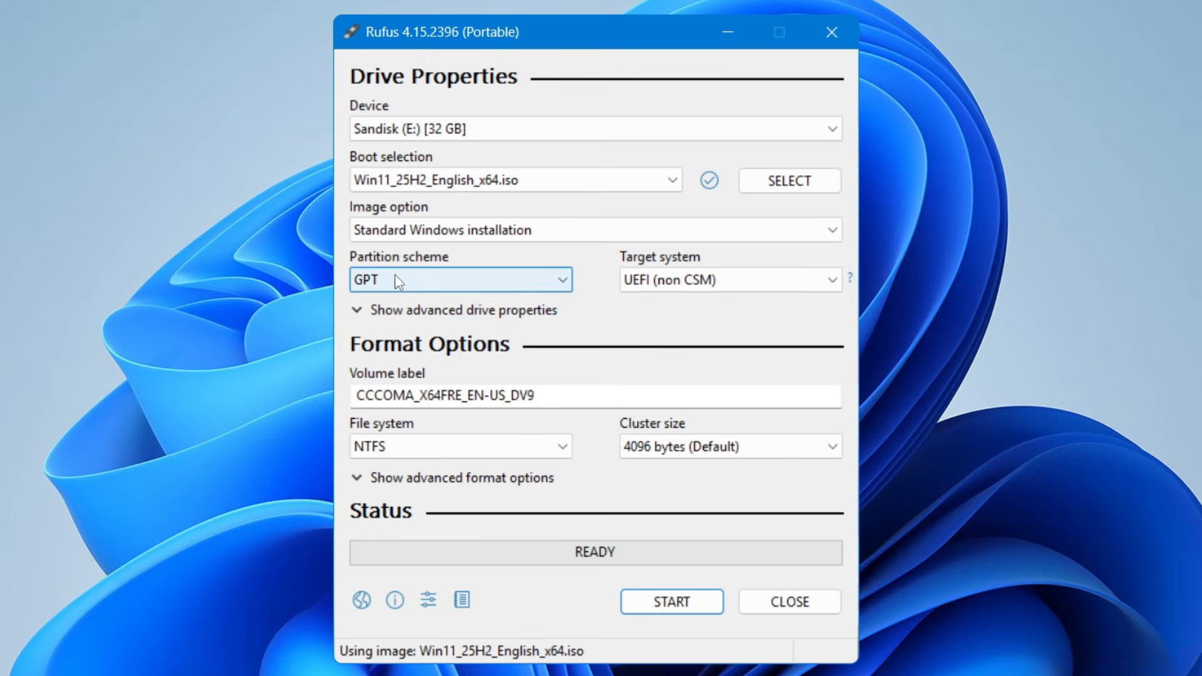
Step: Enable the dual BIOS/UEFI mode so the partition scheme is MBR and the target system is BIOS or UEFI
{"action": "left_click", "coordinate": [409, 280]}
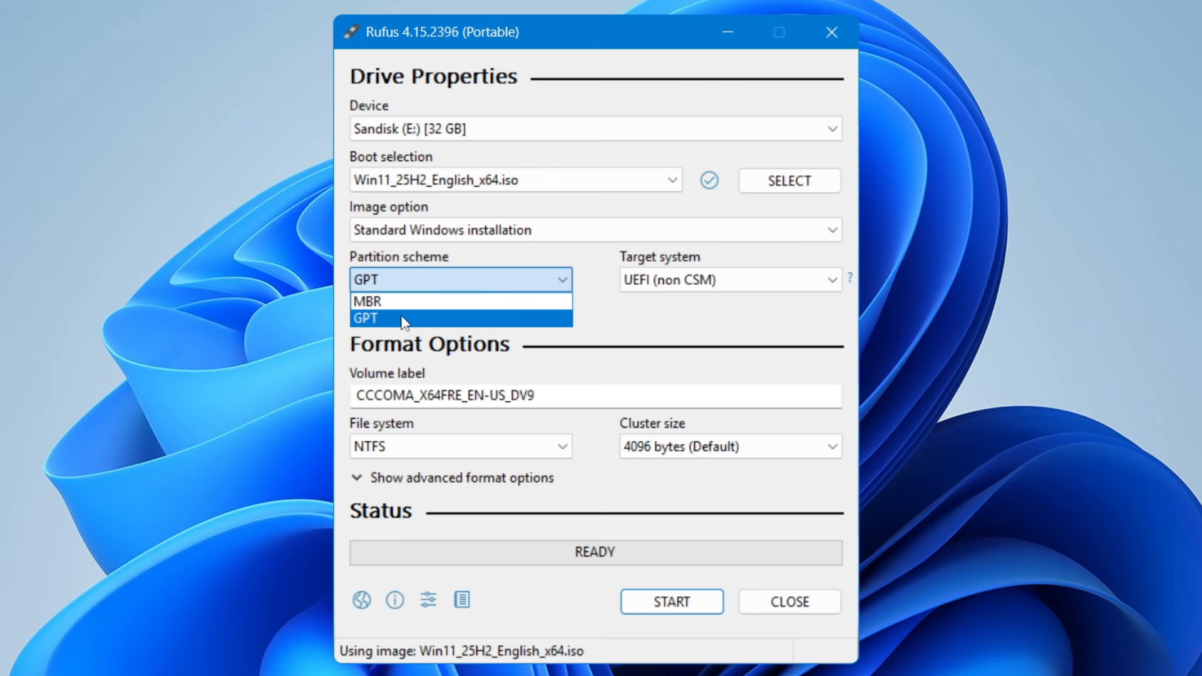
{"action": "left_click", "coordinate": [630, 319]}
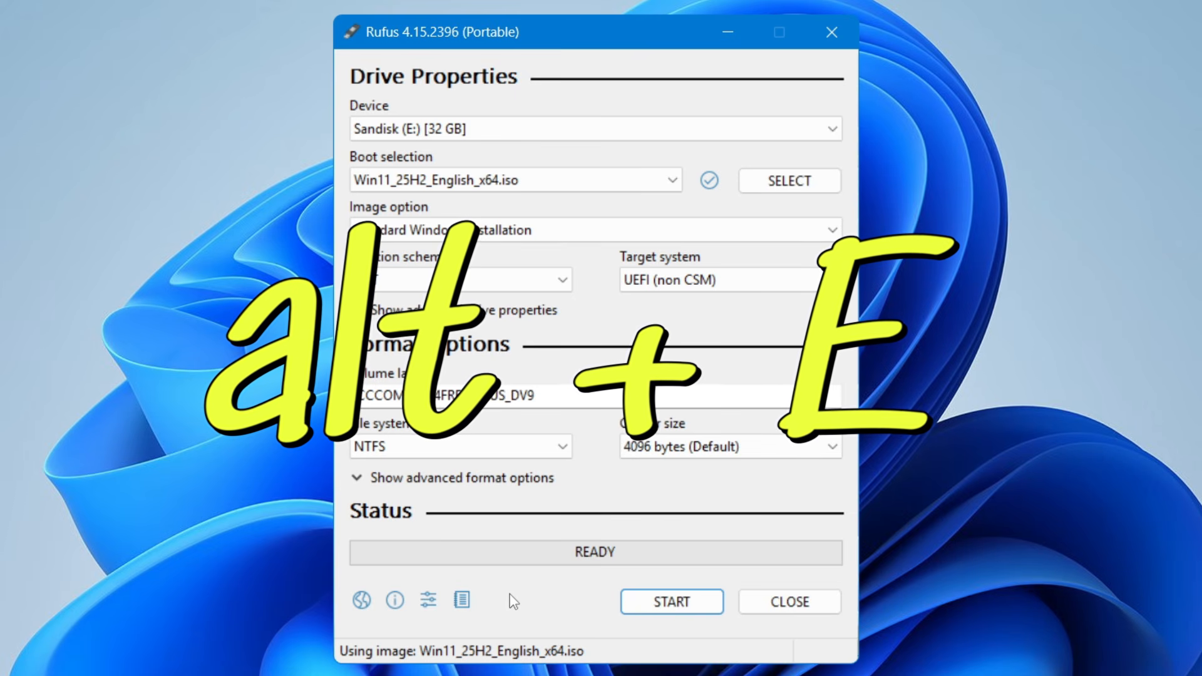
{"action": "key", "text": "alt+e"}
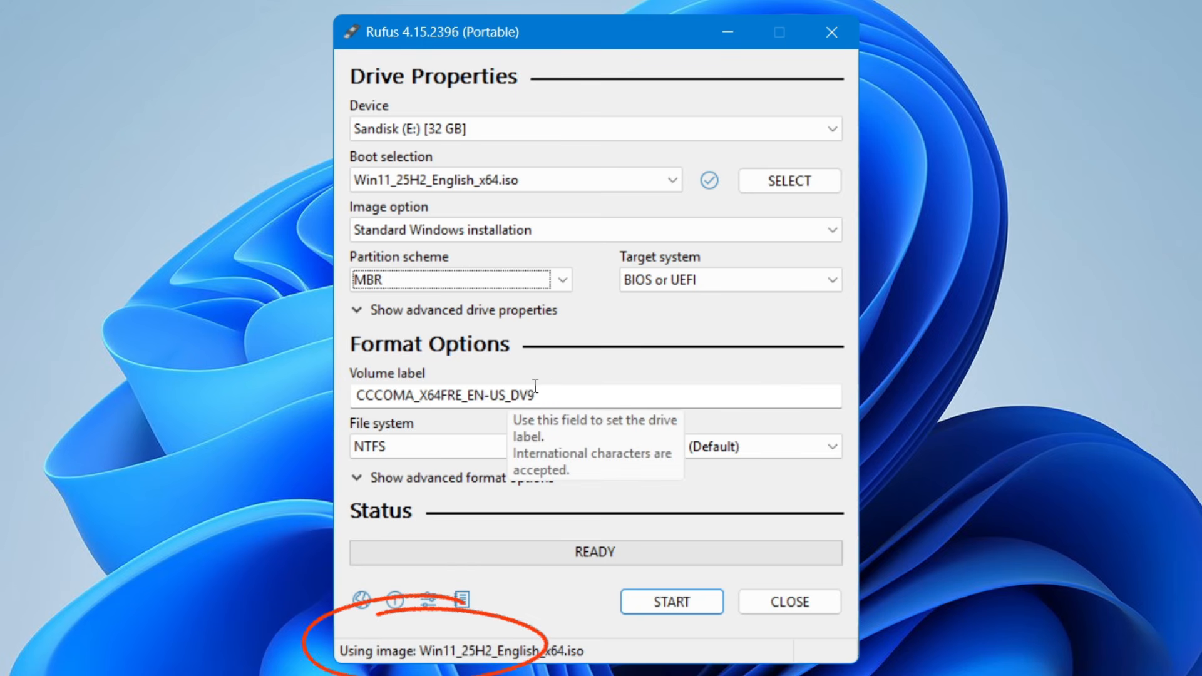
Step: Replace the volume label with "Windows 11"
{"action": "left_click_drag", "start_coordinate": [552, 394], "coordinate": [341, 392]}
{"action": "type", "text": "W"}
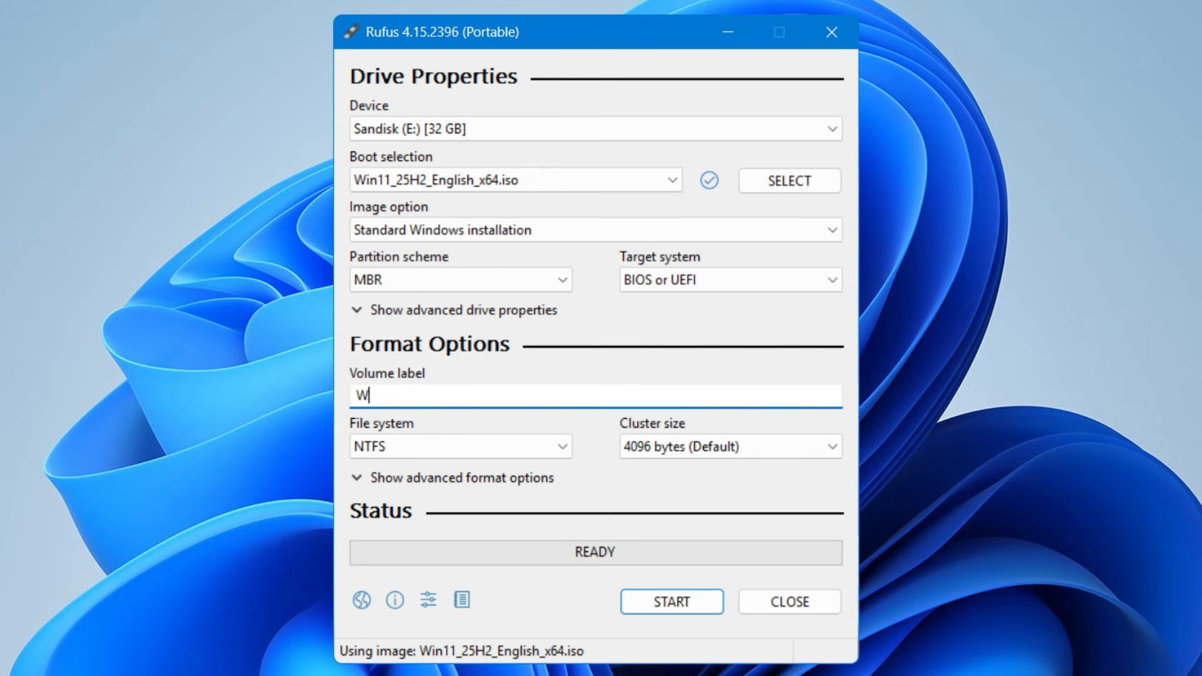
{"action": "type", "text": "indows 11"}
Step: Start the drive creation and, in the Windows customization options, enable a local account with the username Geek, keeping both requirement removals checked
{"action": "left_click", "coordinate": [644, 602]}
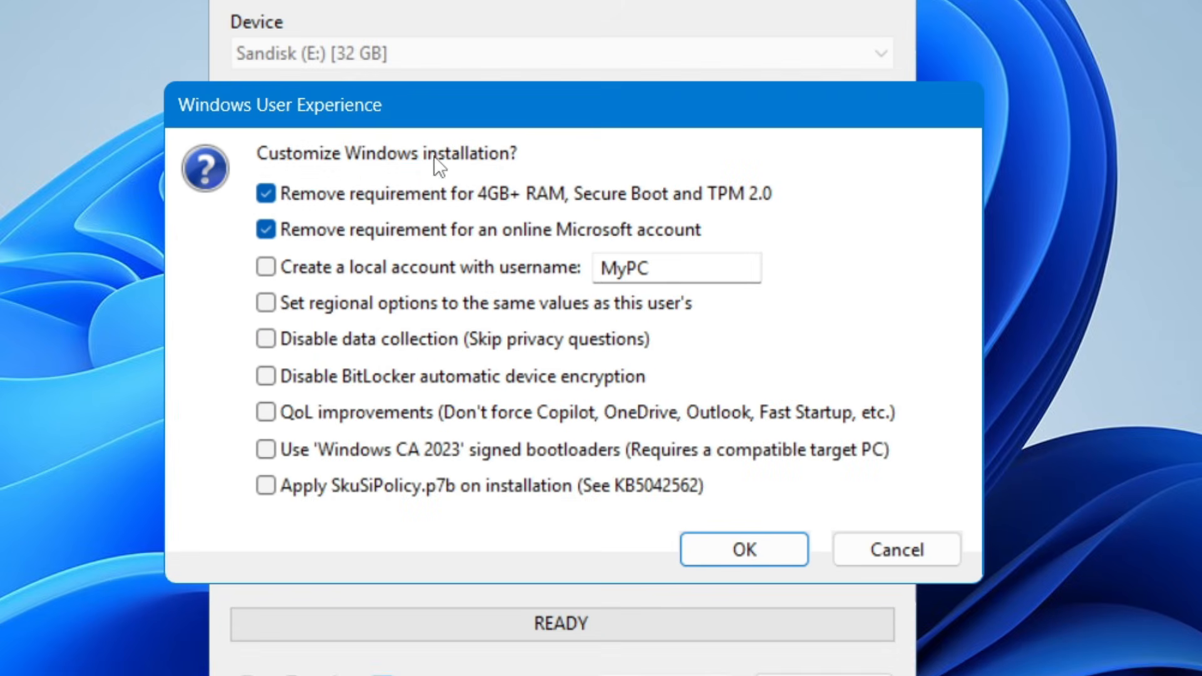
{"action": "mouse_move", "coordinate": [458, 236]}
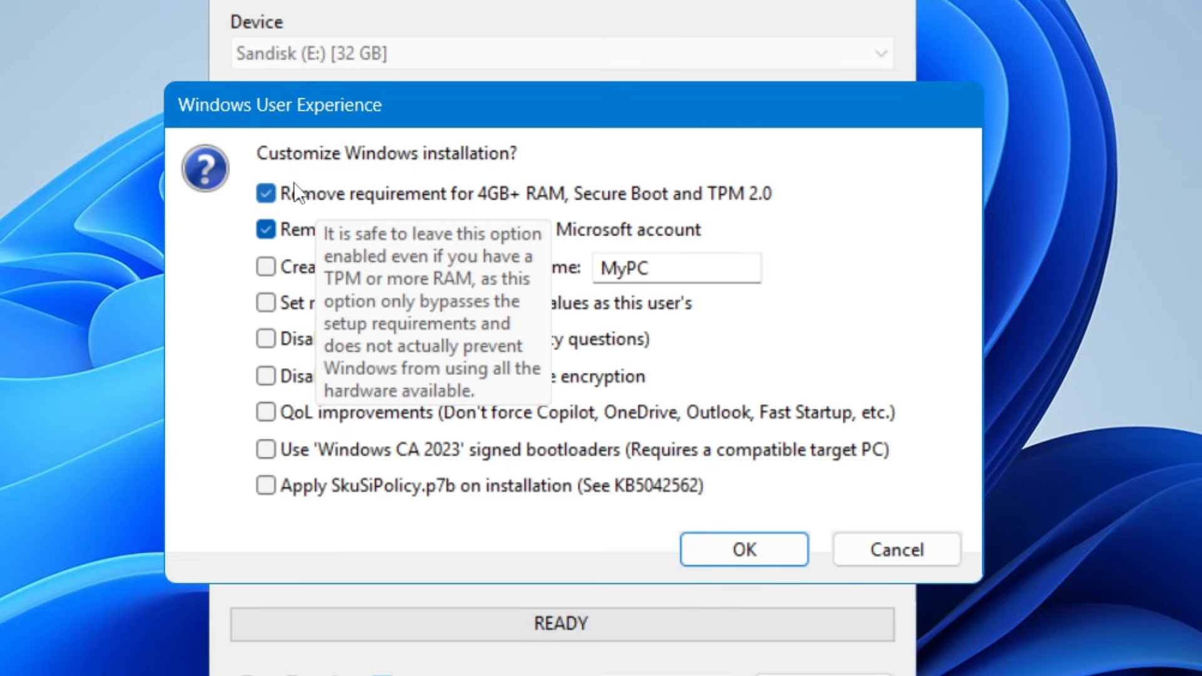
{"action": "mouse_move", "coordinate": [449, 207]}
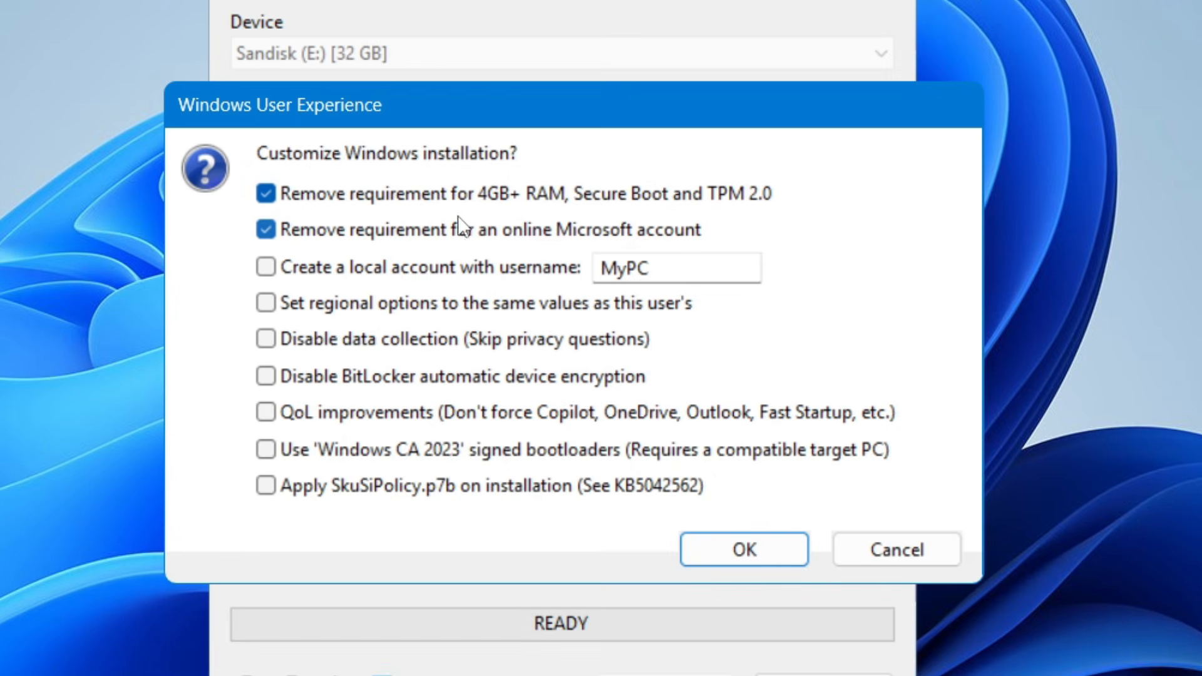
{"action": "mouse_move", "coordinate": [520, 200]}
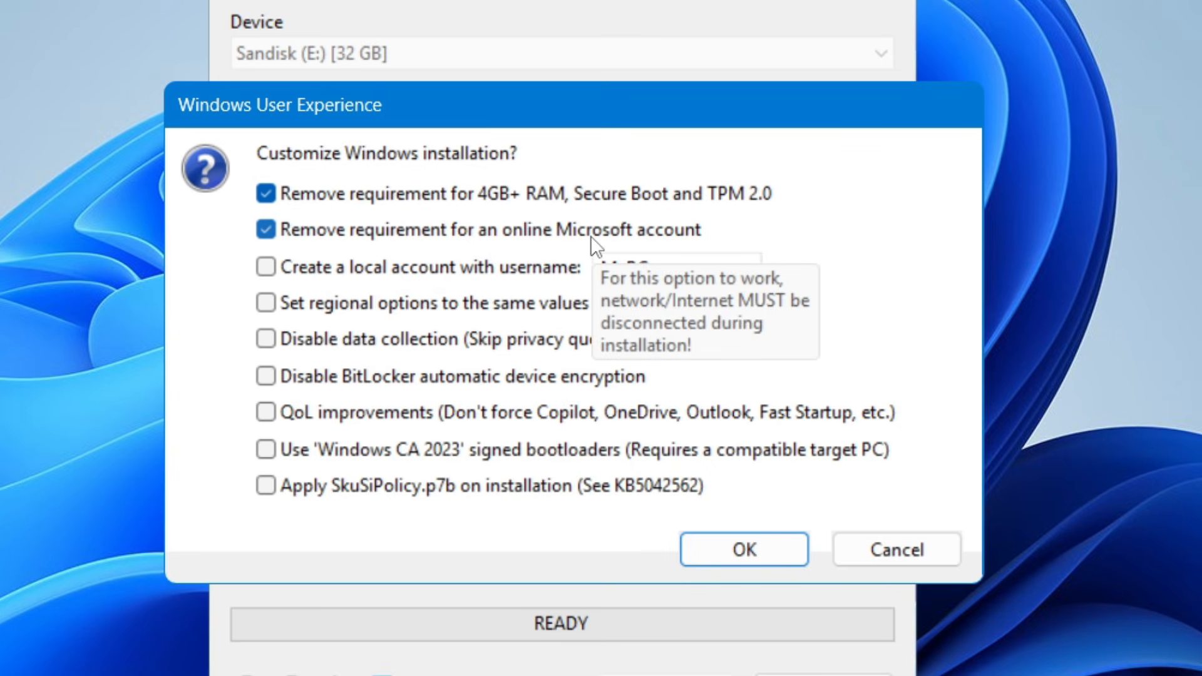
{"action": "left_click", "coordinate": [271, 273]}
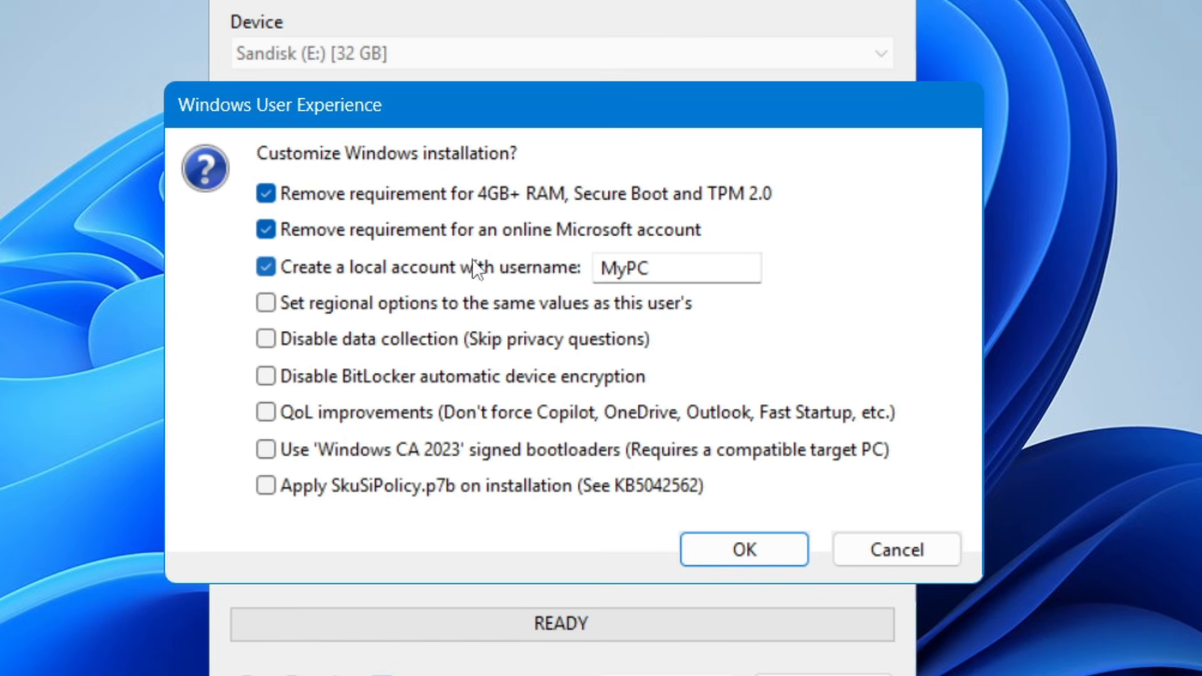
{"action": "left_click_drag", "start_coordinate": [738, 273], "coordinate": [499, 260]}
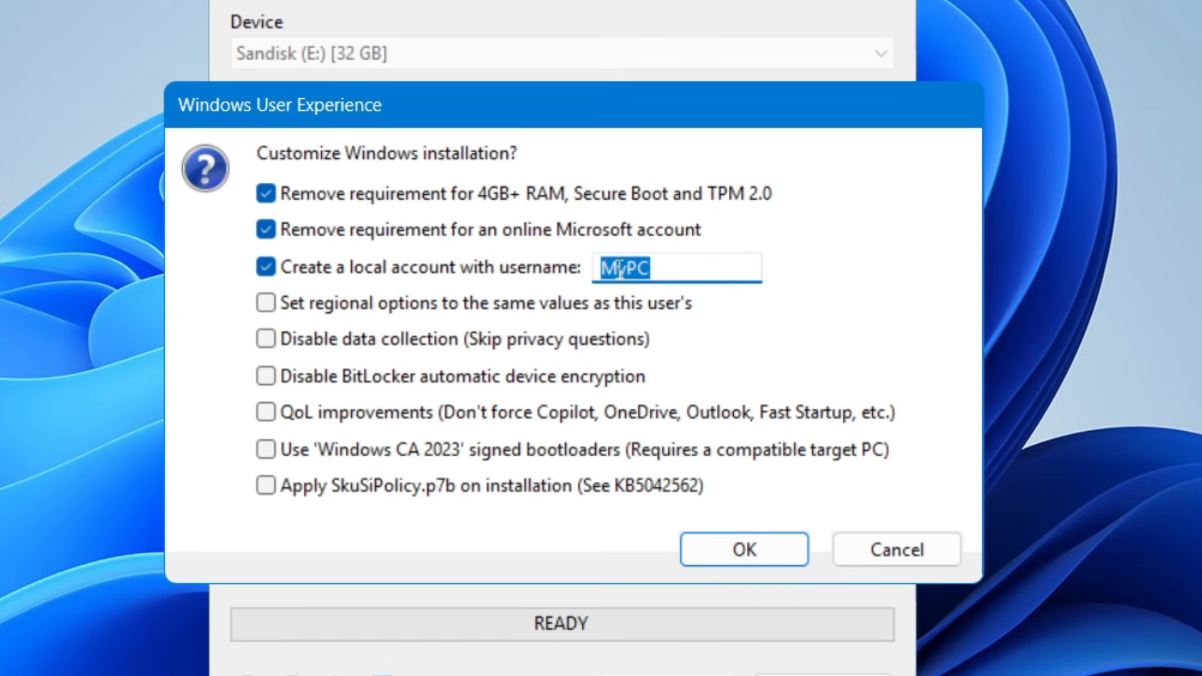
{"action": "type", "text": "Geek"}
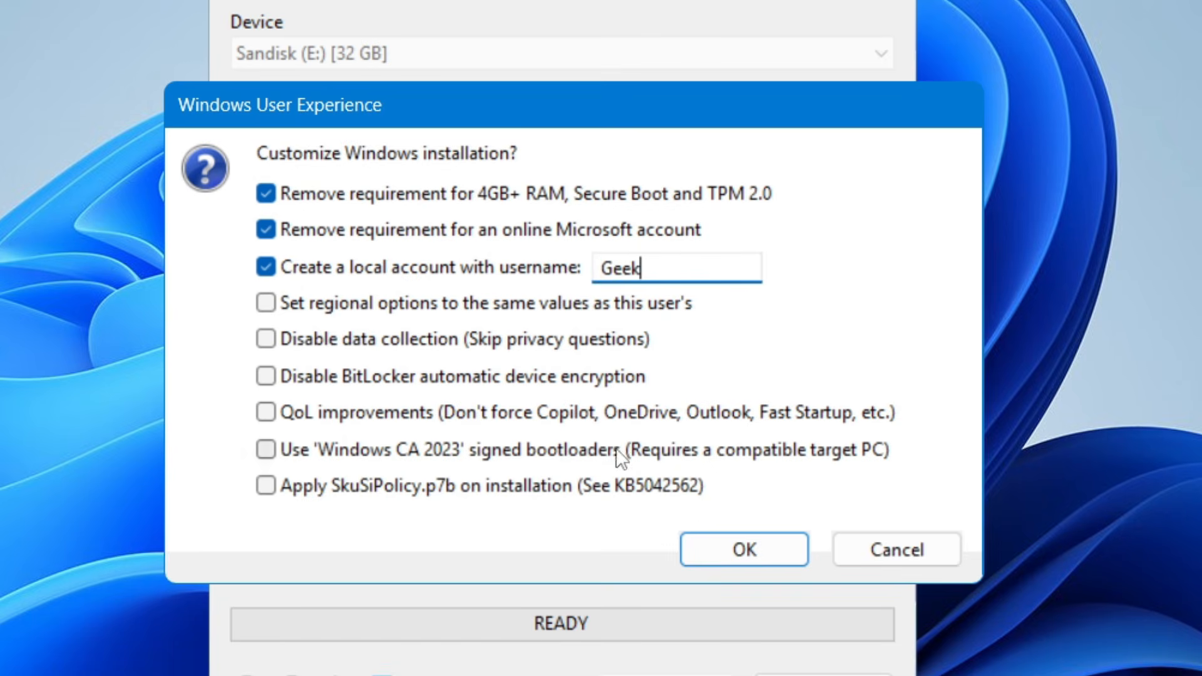
Step: Accept the customizations, confirm erasing the Sandisk drive to write the image, and close Rufus once writing is complete
{"action": "left_click", "coordinate": [753, 548]}
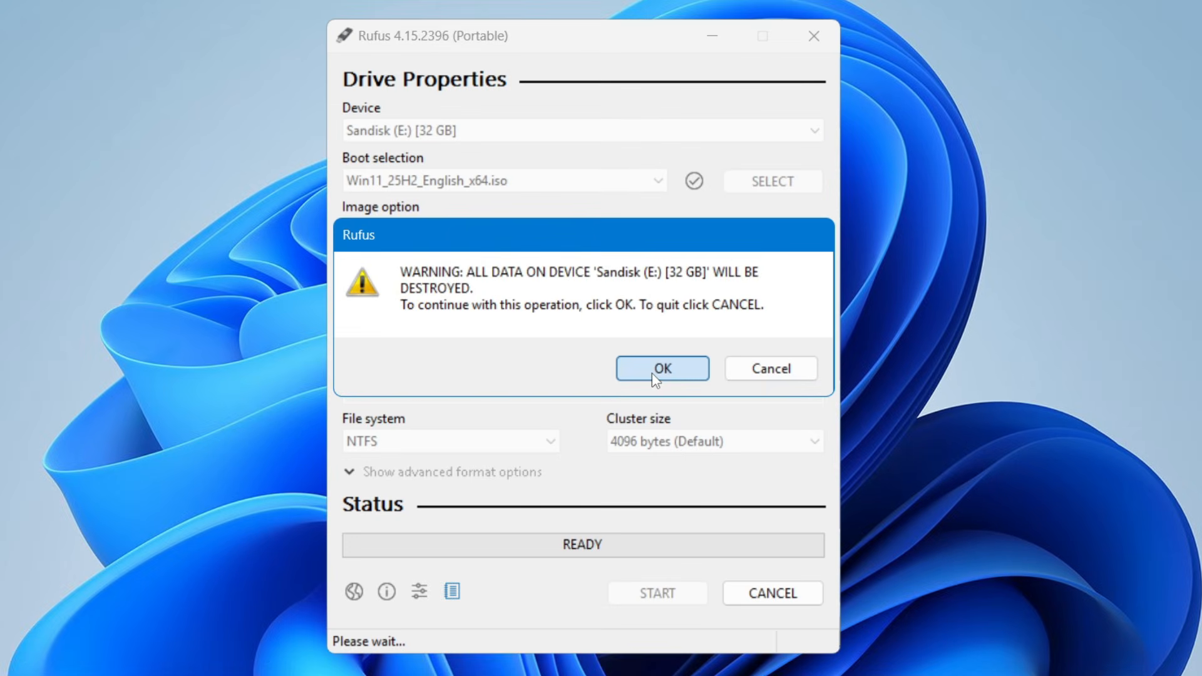
{"action": "left_click", "coordinate": [661, 385]}
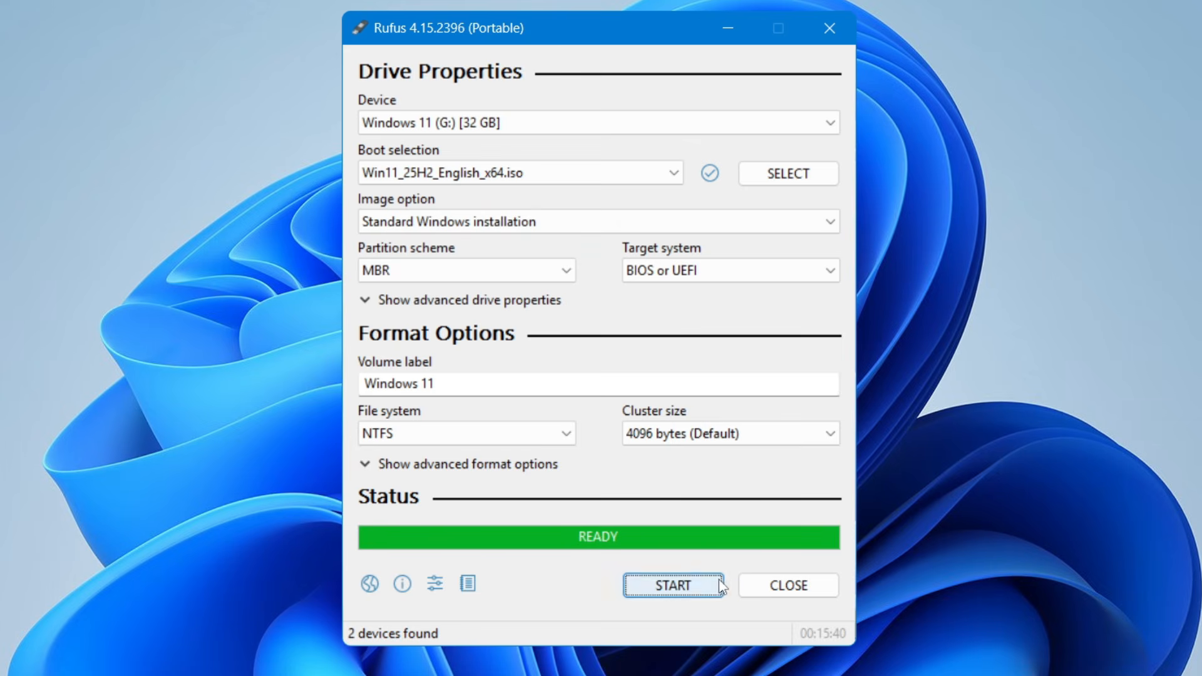
{"action": "left_click", "coordinate": [774, 595]}
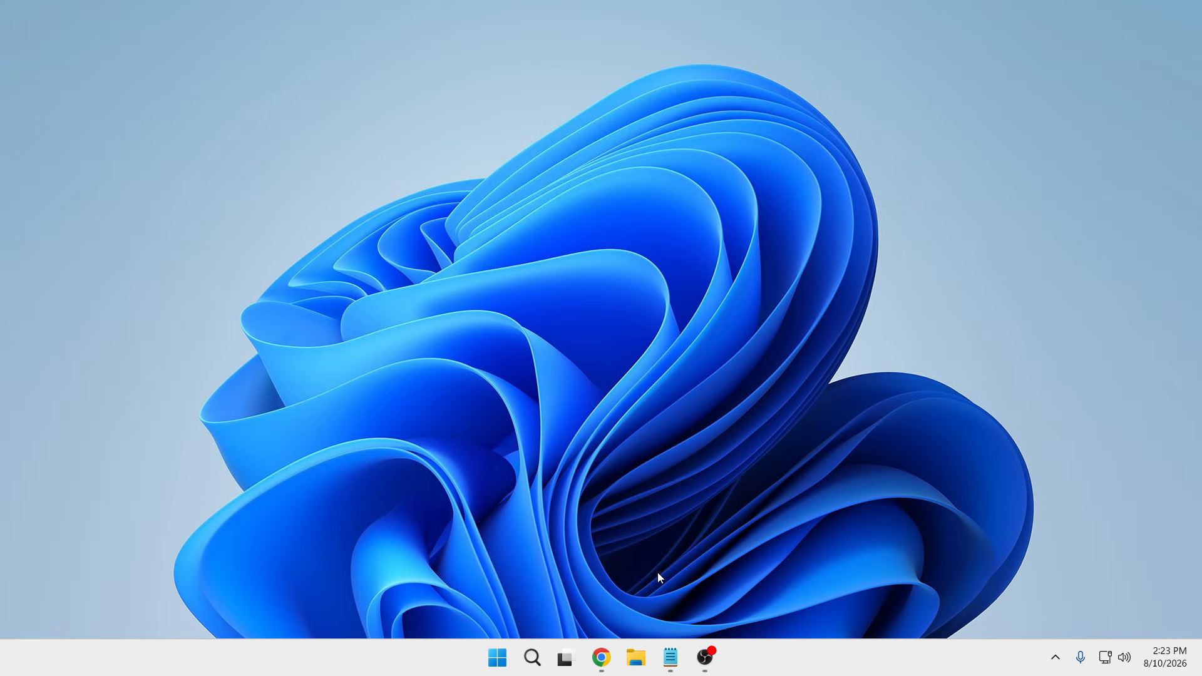
Step: Open the Windows 11 (G:) drive in File Explorer to check its setup files, and minimize the window
{"action": "left_click", "coordinate": [634, 668]}
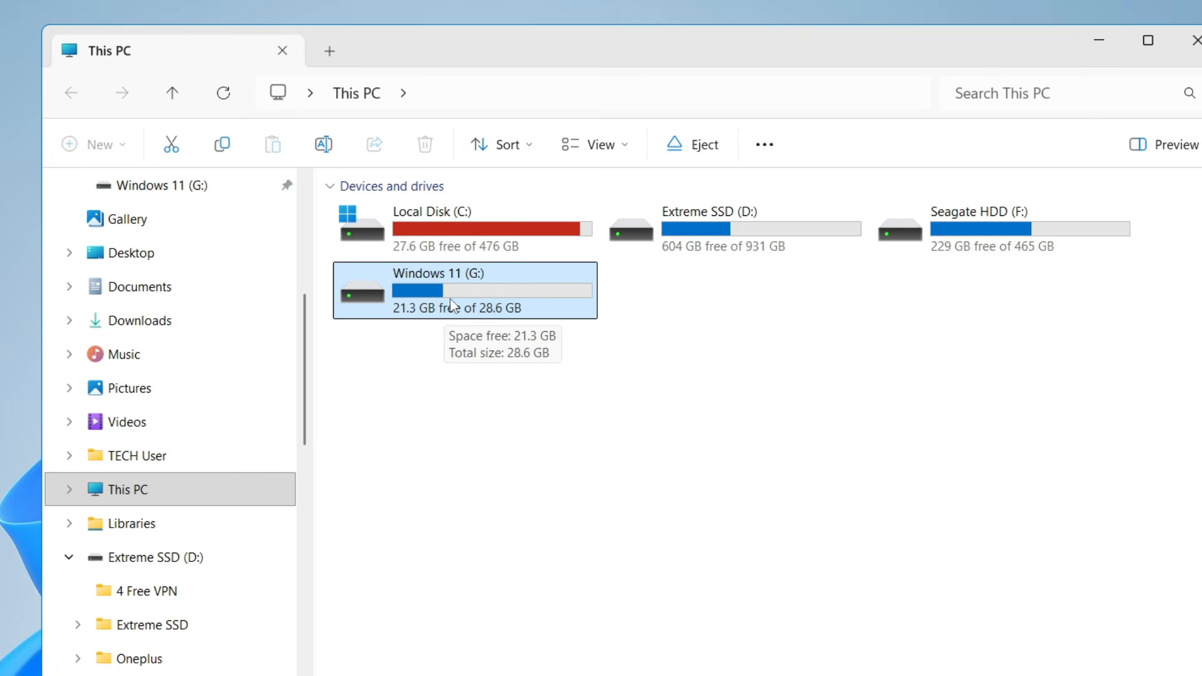
{"action": "double_click", "coordinate": [451, 304]}
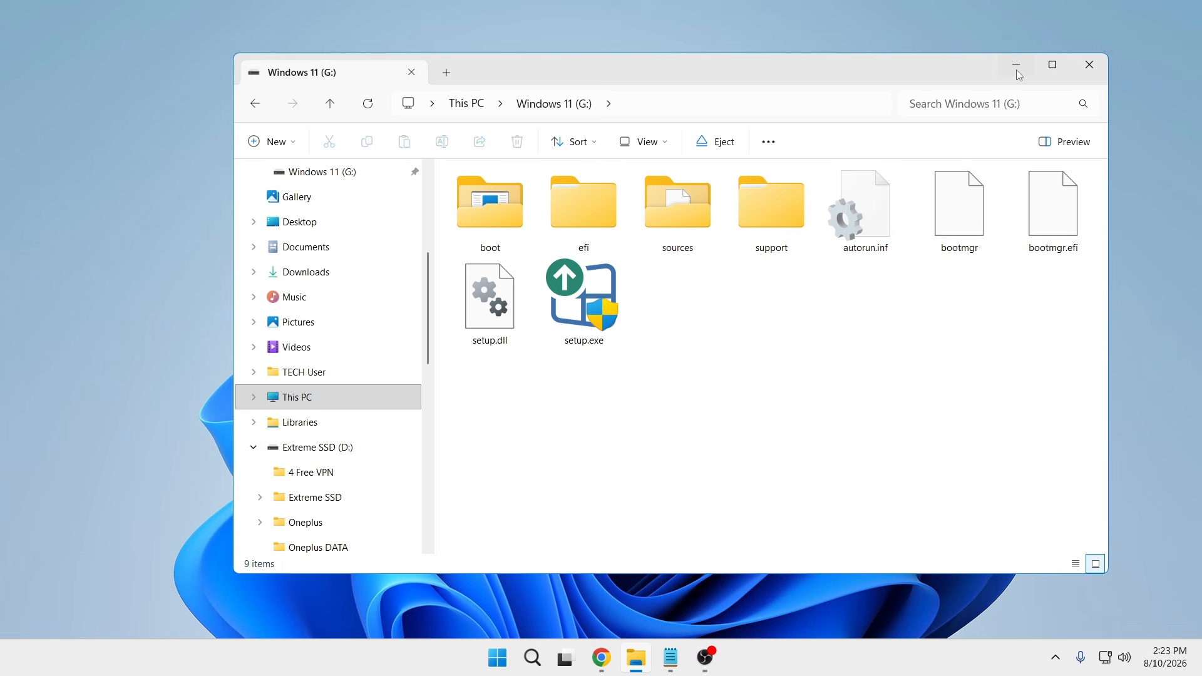
{"action": "left_click", "coordinate": [1016, 69]}
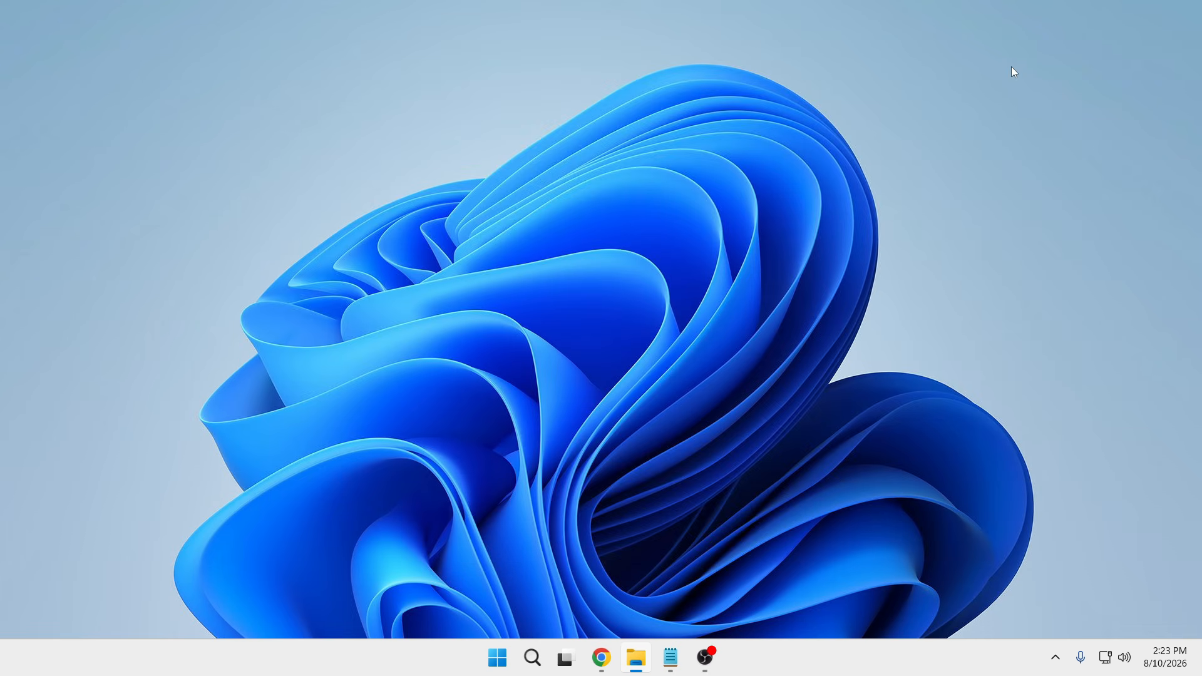